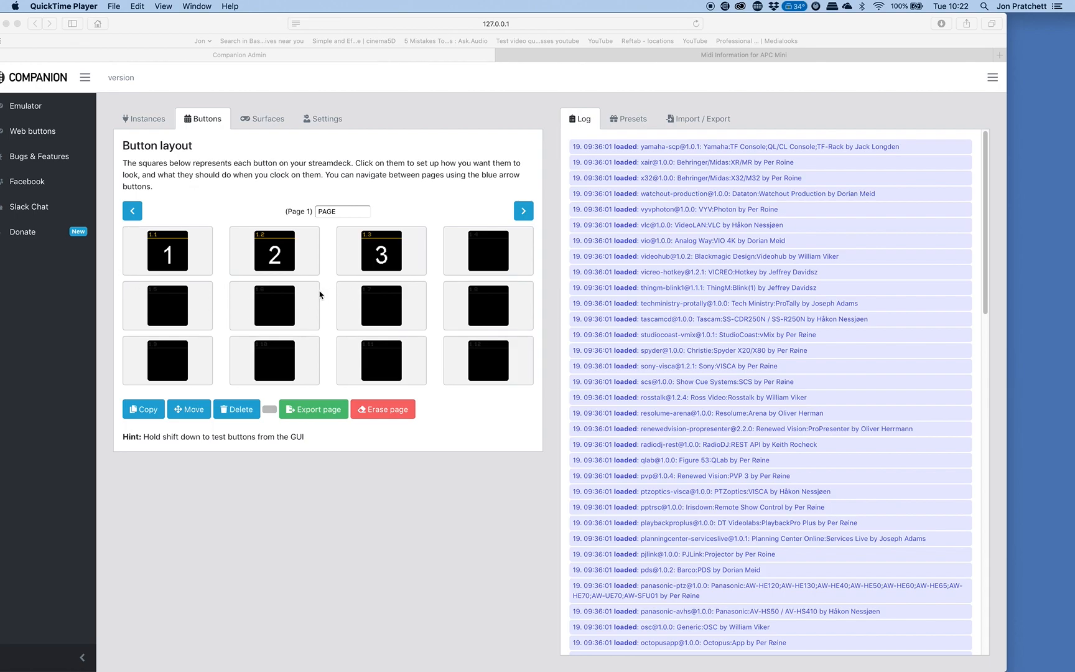
# Review Companion's vmix instance and the configuration of button 1 in the button layout.
pyautogui.click(176, 144)
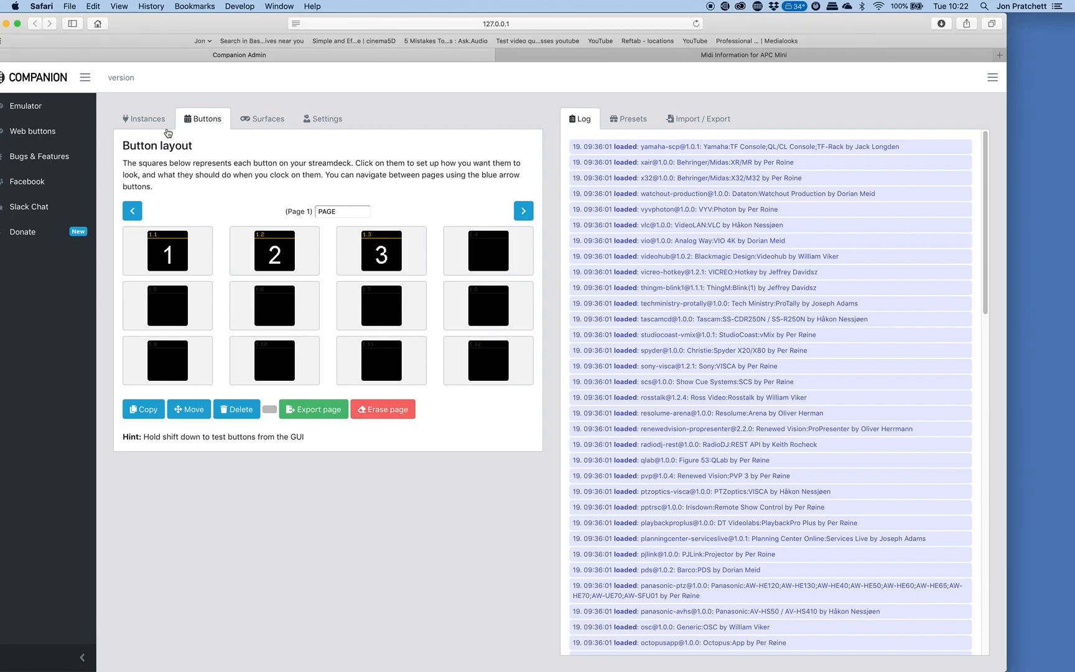
pyautogui.click(160, 121)
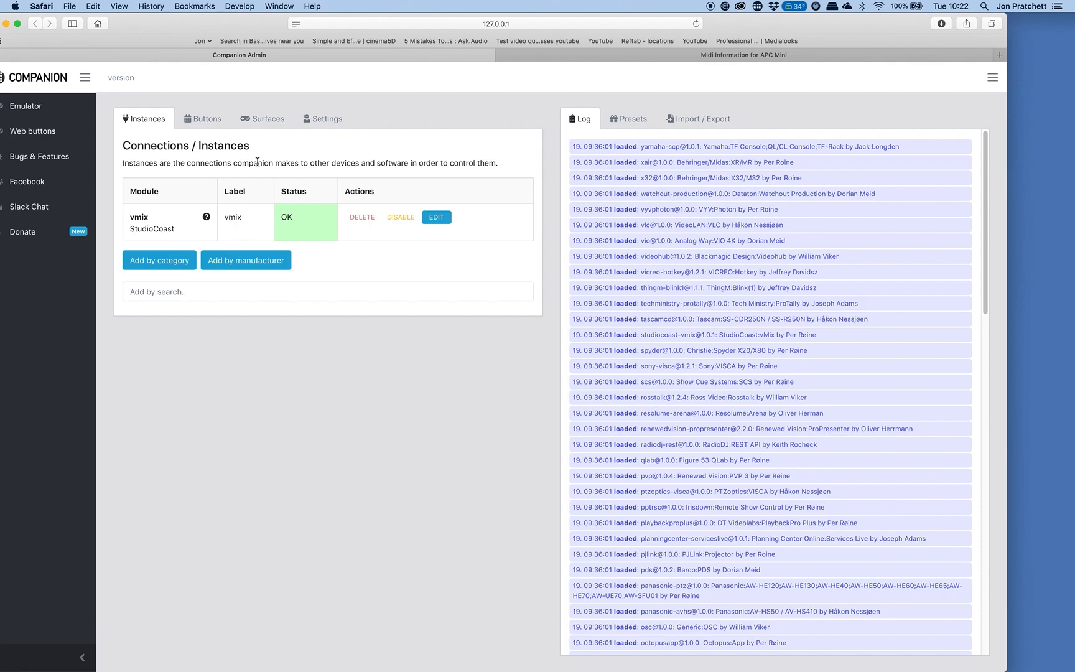
pyautogui.click(209, 122)
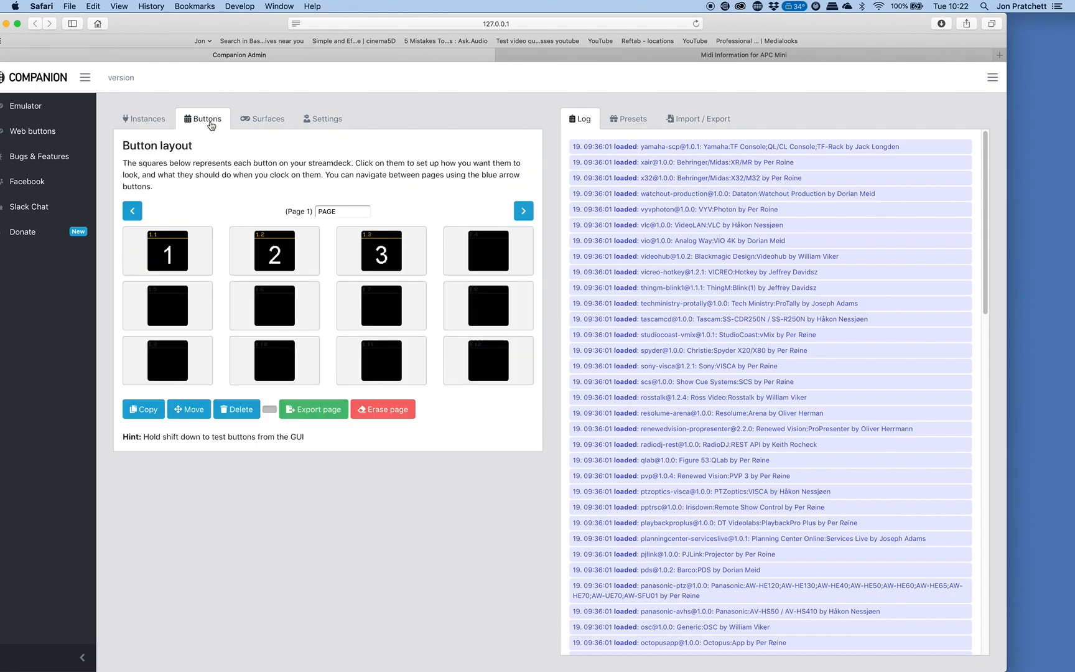
pyautogui.click(181, 250)
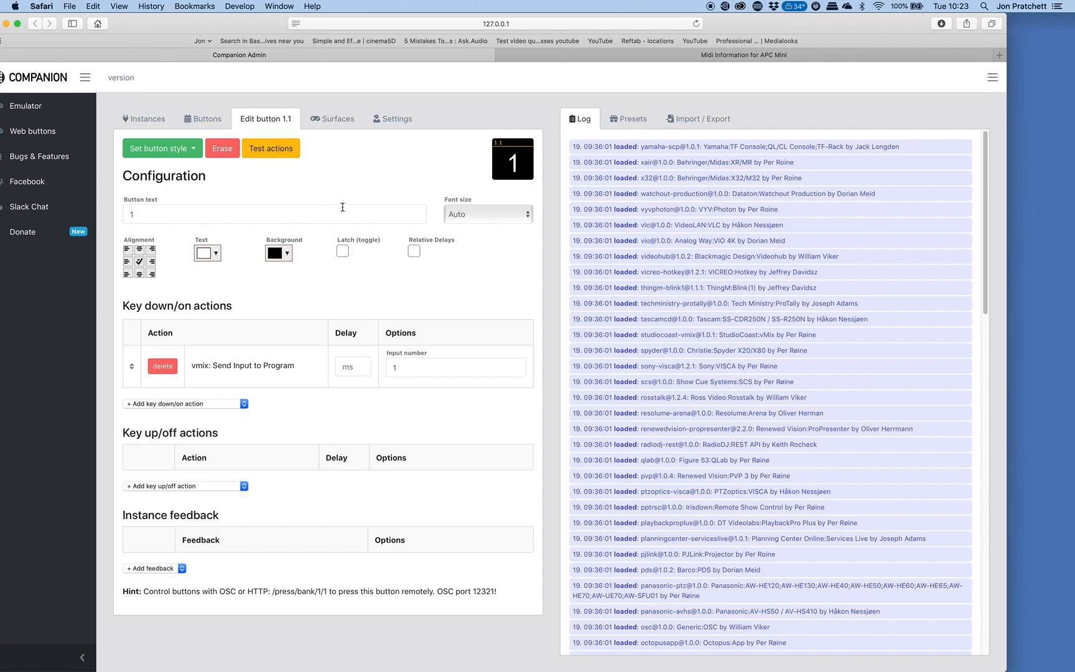
# Switch to OSCulator and create a new document.
pyautogui.press('super+Tab')
pyautogui.press('super+Tab')
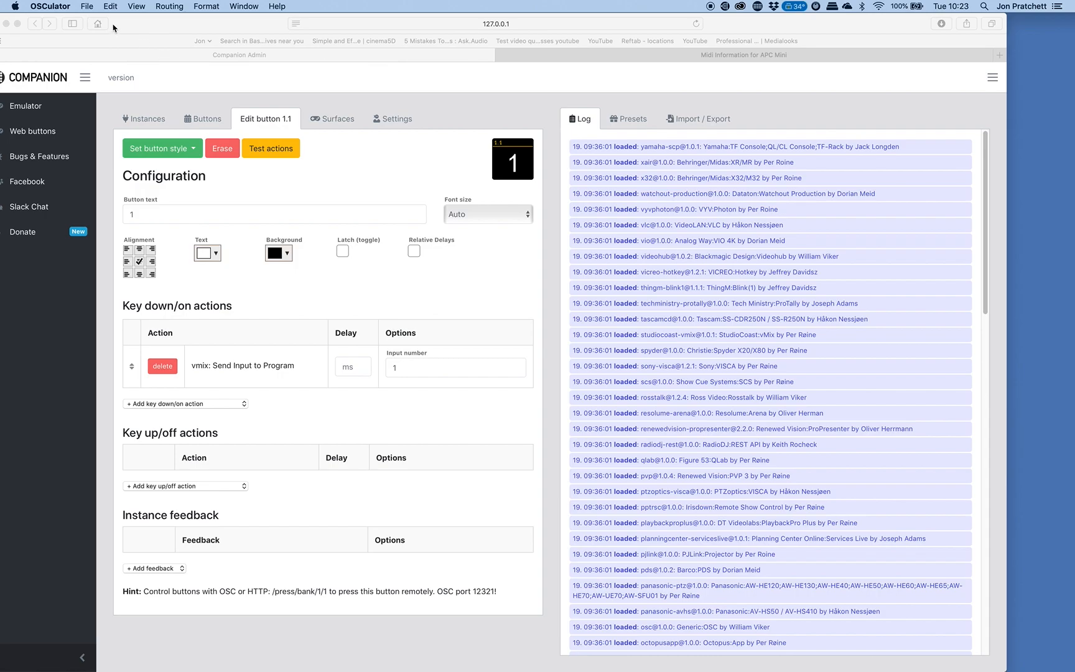
pyautogui.click(90, 7)
pyautogui.click(92, 21)
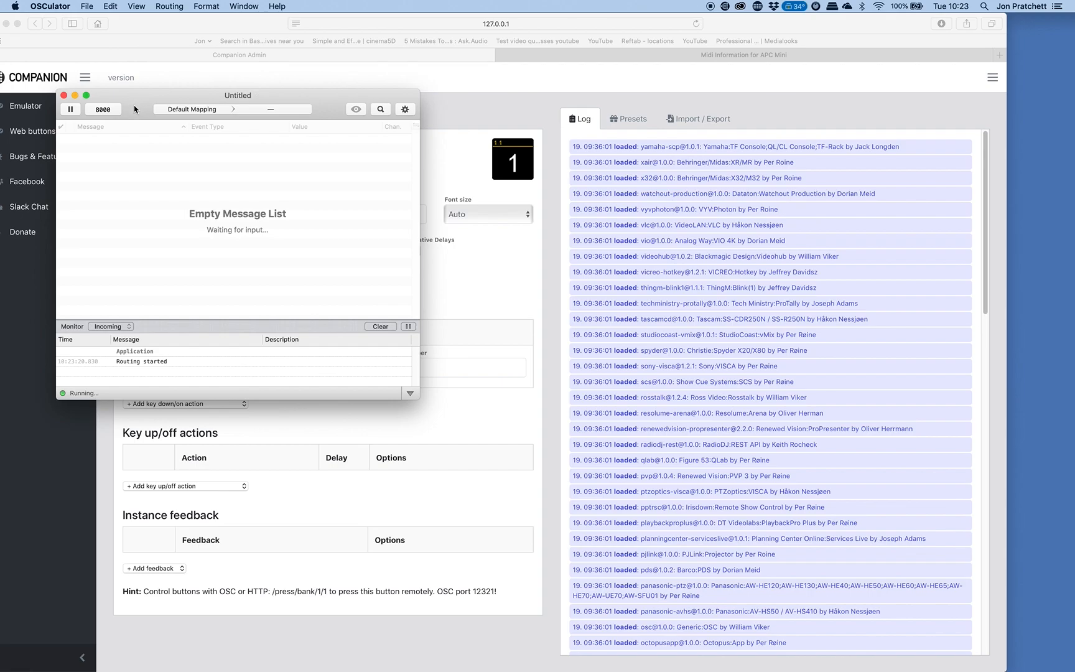
pyautogui.moveTo(137, 109); pyautogui.dragTo(142, 78)
# Enable APC MINI as a MIDI input port in the document's parameters.
pyautogui.click(411, 87)
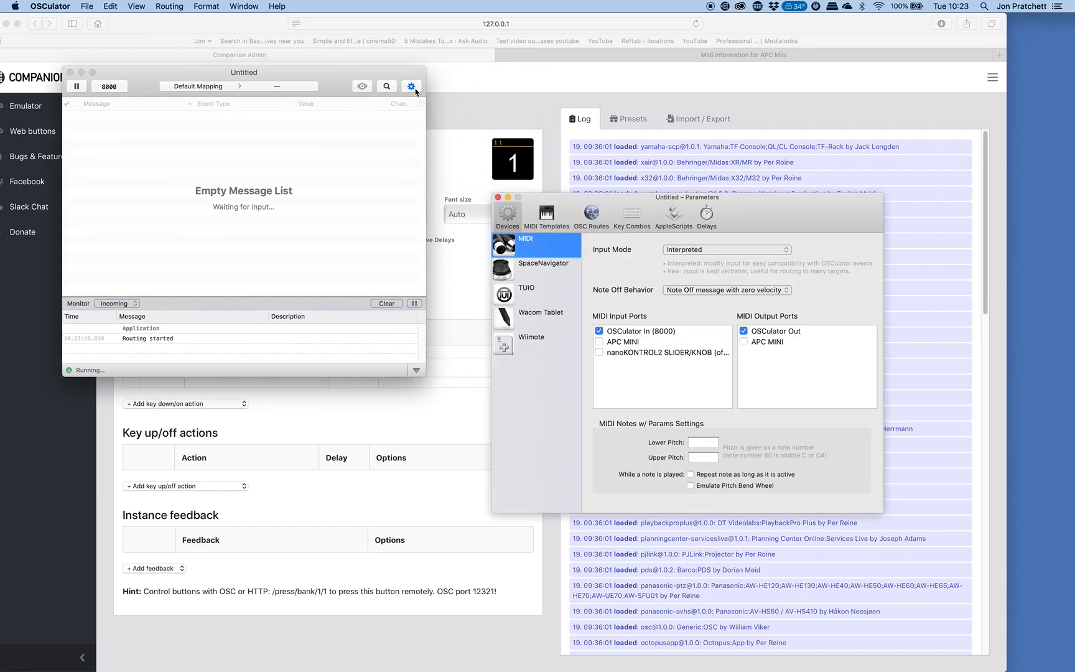
pyautogui.click(600, 341)
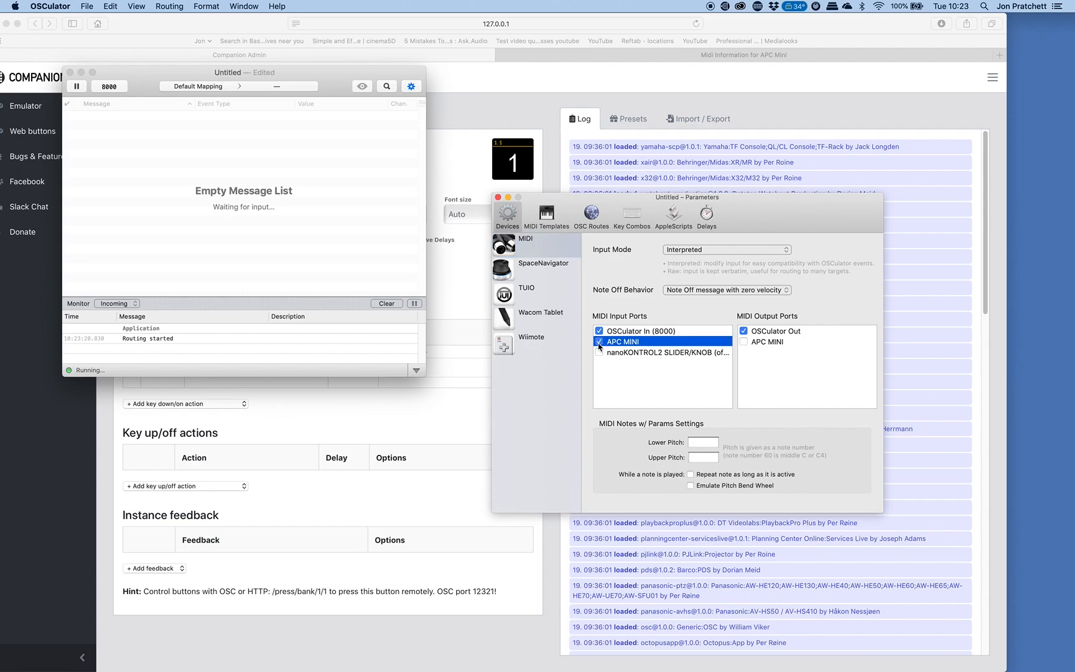
pyautogui.click(547, 217)
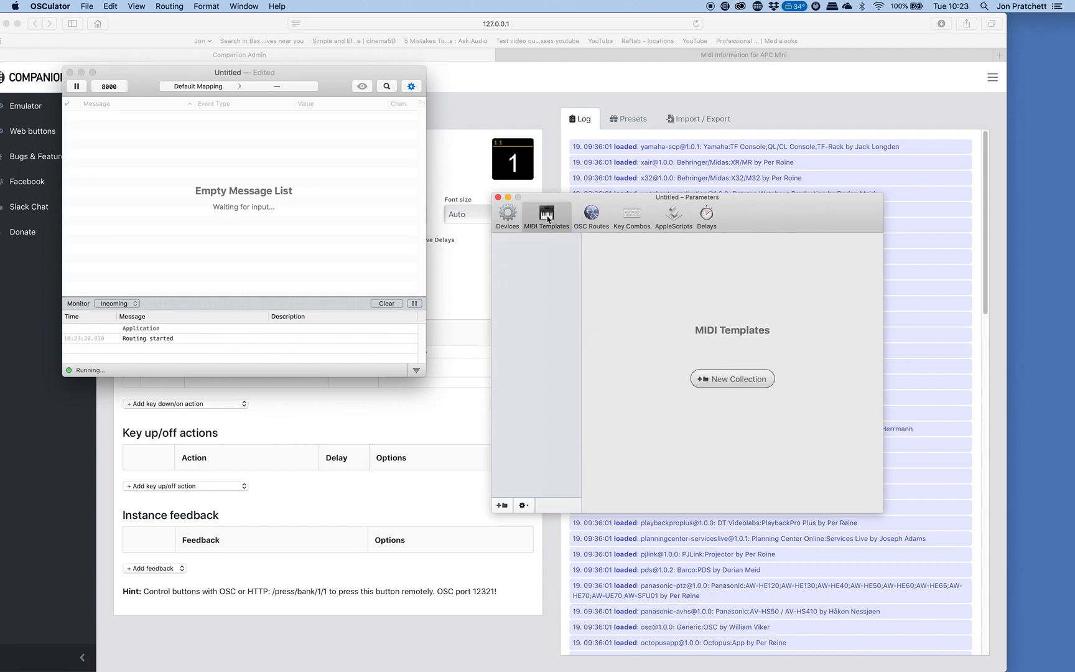
pyautogui.click(591, 216)
pyautogui.click(515, 214)
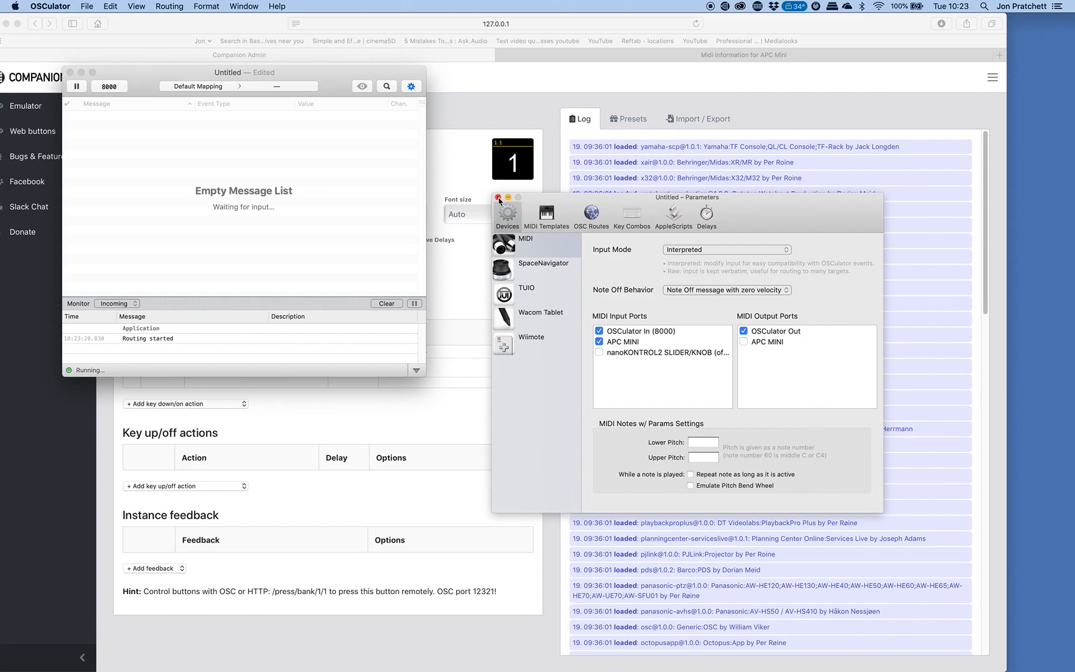
pyautogui.click(499, 198)
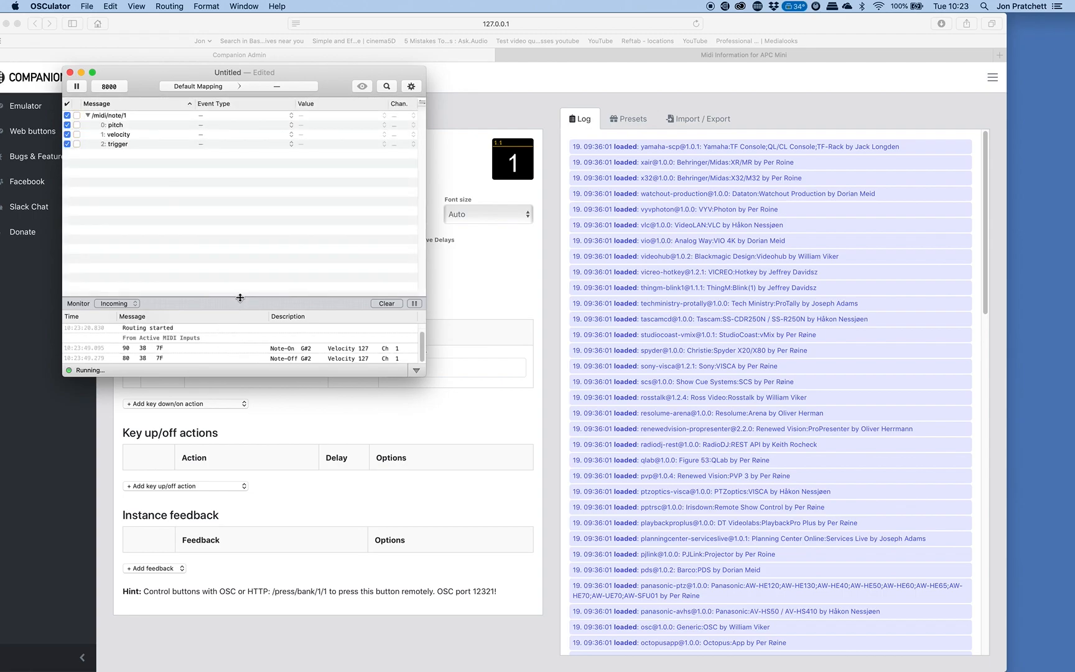
# Enlarge and clear the message monitor, and create a MIDI template named cam1 from the 90 38 7F note-on message.
pyautogui.moveTo(240, 295); pyautogui.dragTo(247, 227)
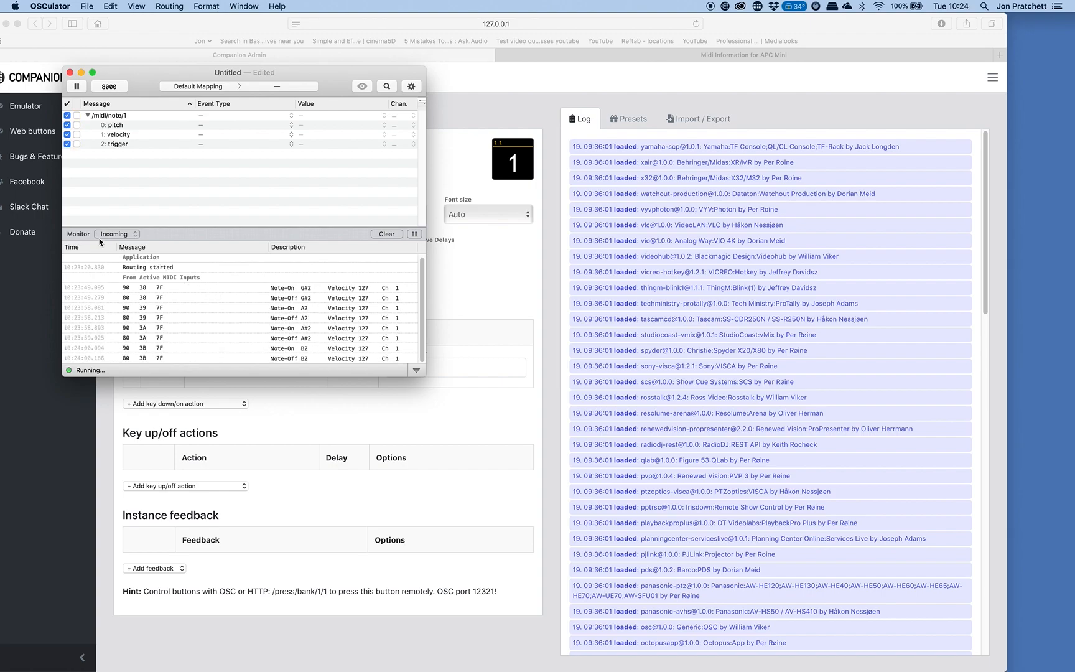
pyautogui.click(386, 234)
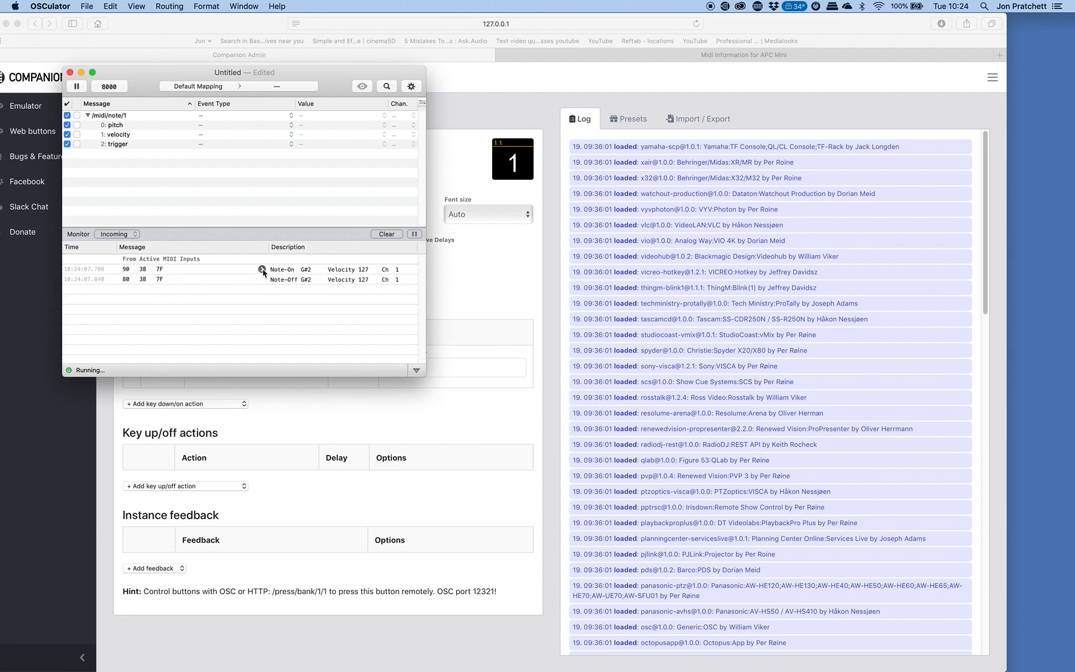
pyautogui.click(263, 270)
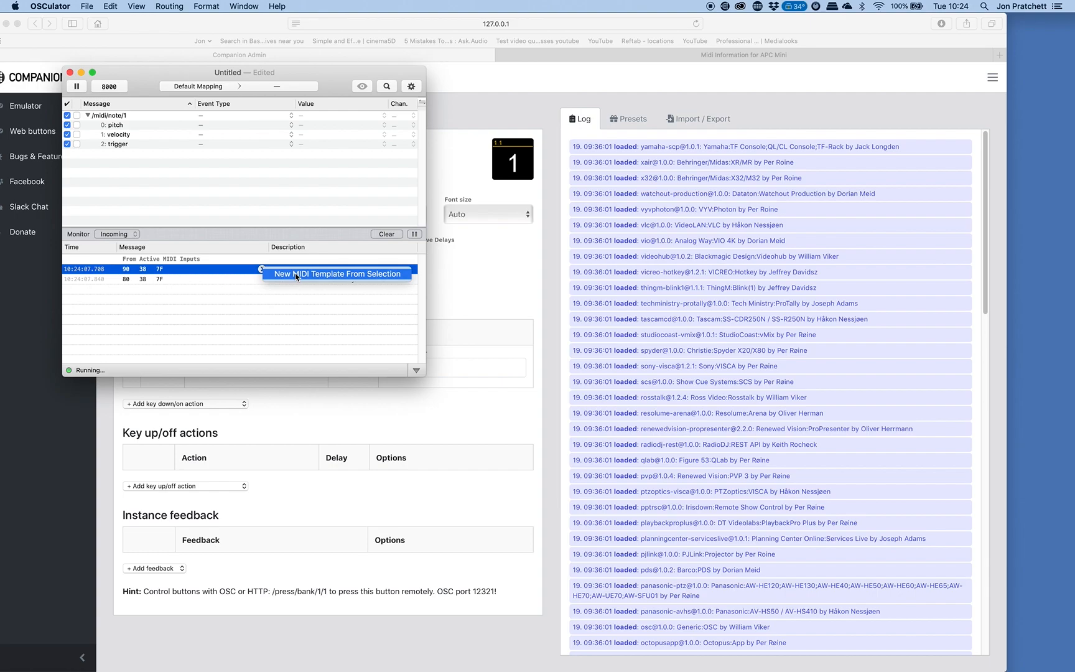
pyautogui.click(296, 274)
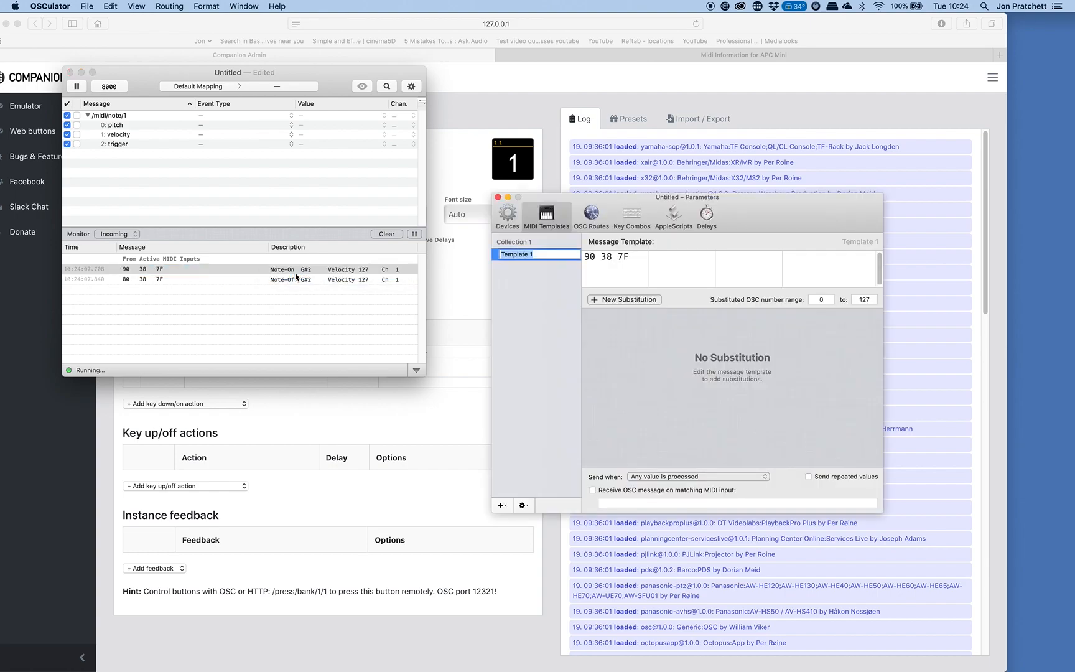
pyautogui.write('c')
# Make the cam1 template receive an OSC message on matching MIDI input, with the address cam1.
pyautogui.click(593, 491)
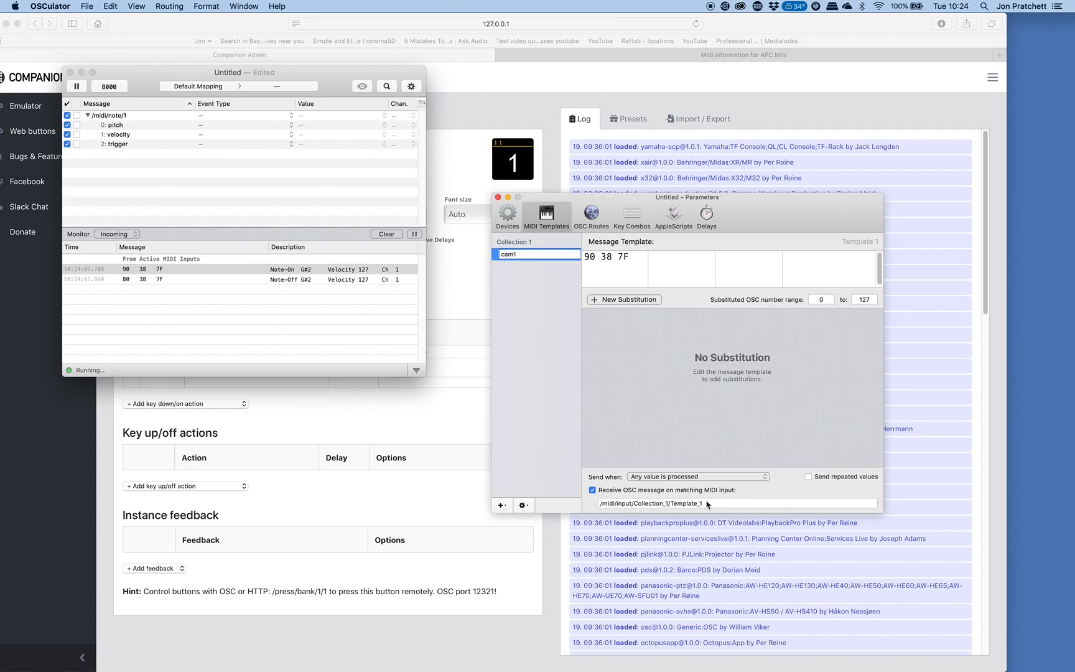
pyautogui.press('Return')
pyautogui.tripleClick(623, 504)
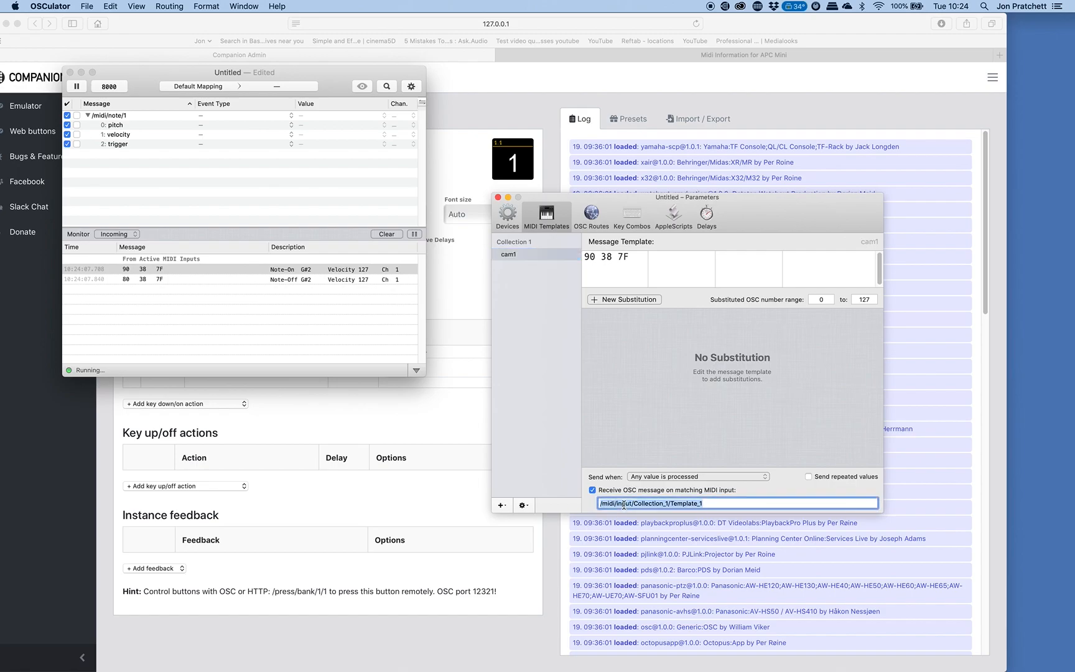
pyautogui.write('cam1')
pyautogui.press('Return')
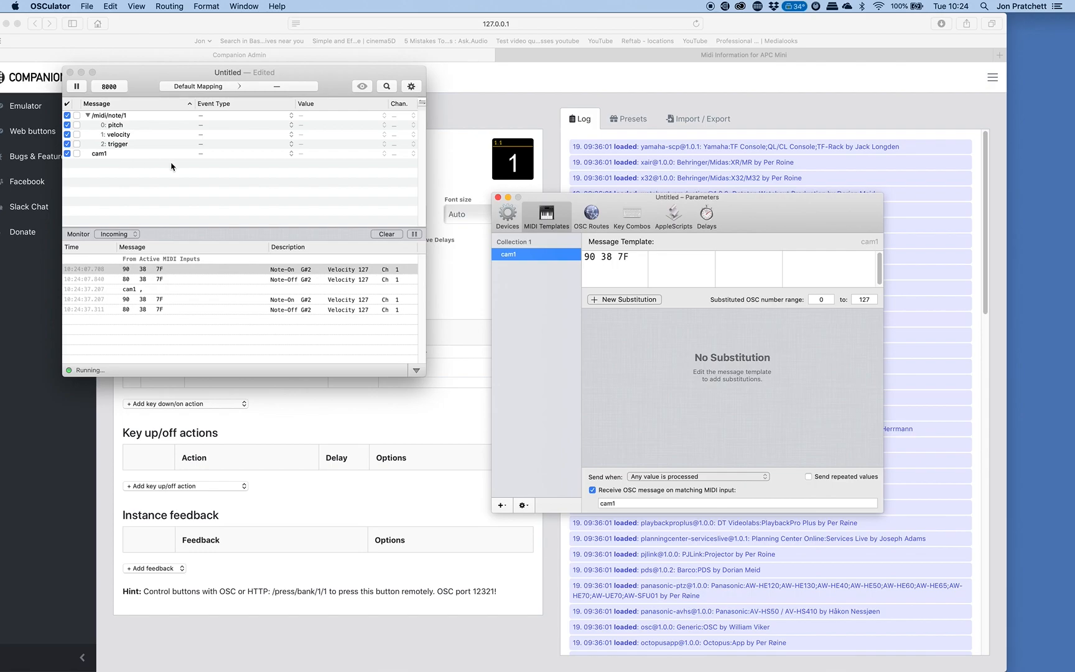
# Clear the monitor and create a MIDI template named cam2 from the 90 39 7F note-on message.
pyautogui.click(387, 235)
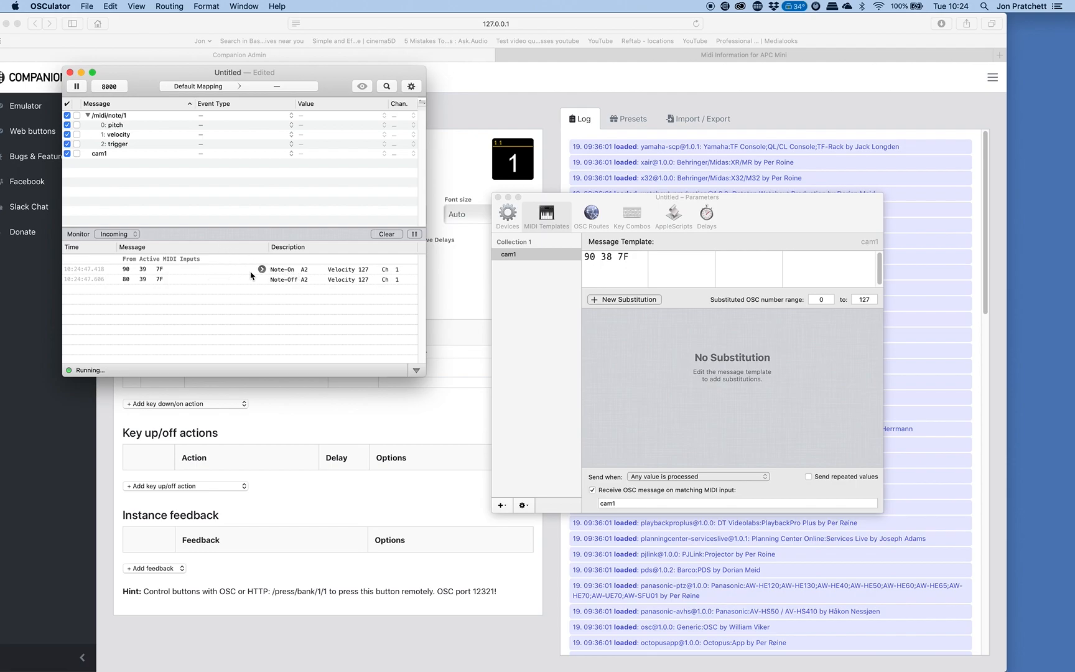
pyautogui.click(262, 270)
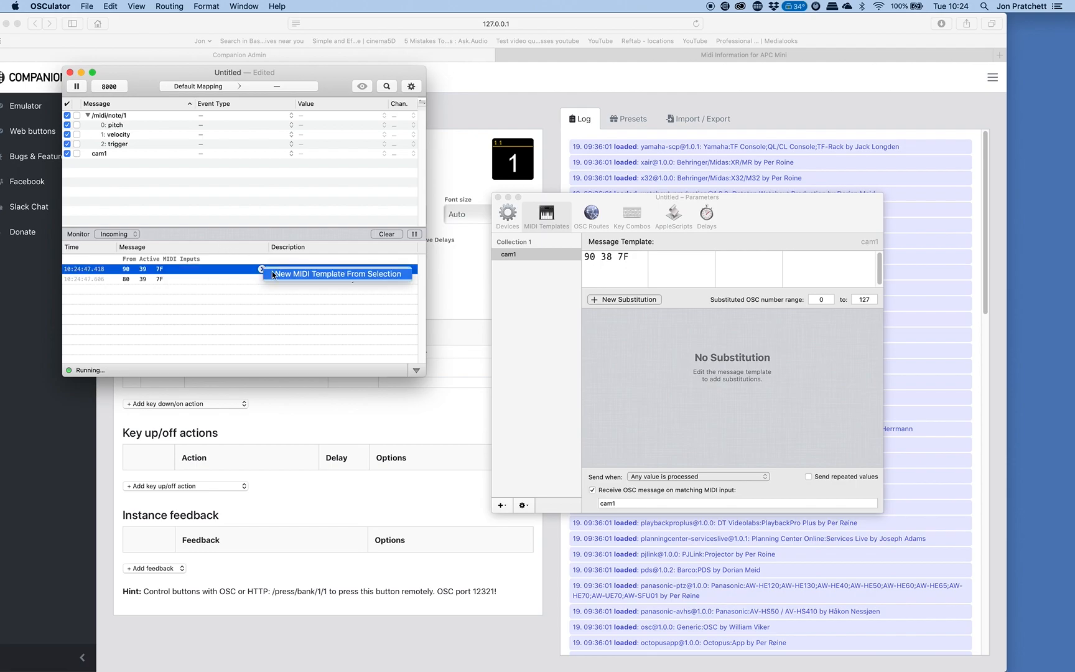
pyautogui.click(279, 275)
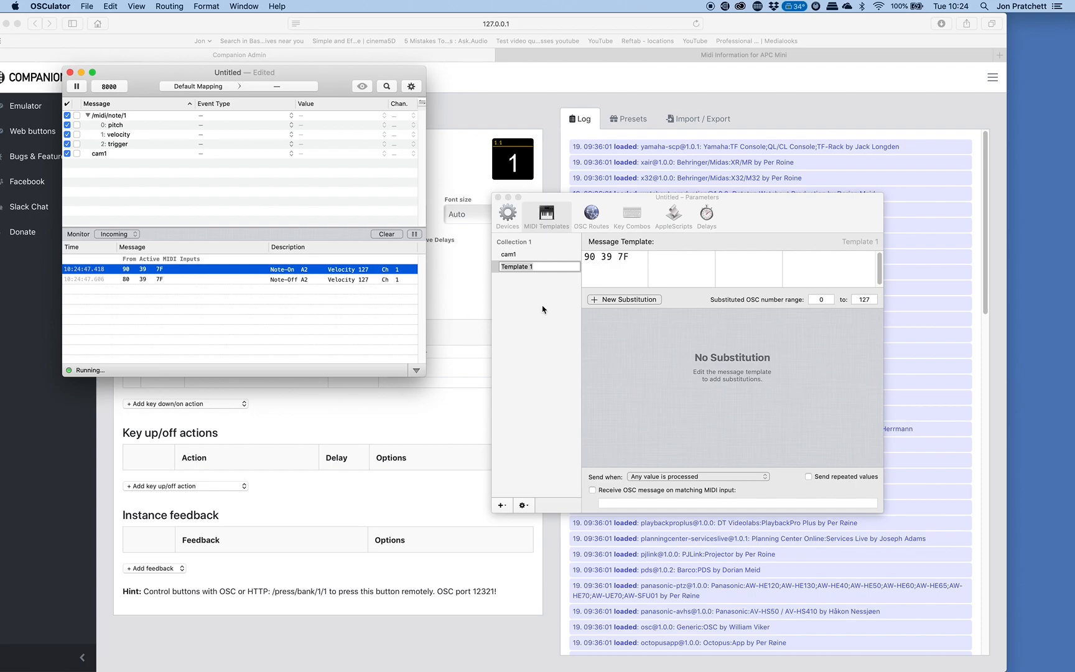
pyautogui.click(536, 266)
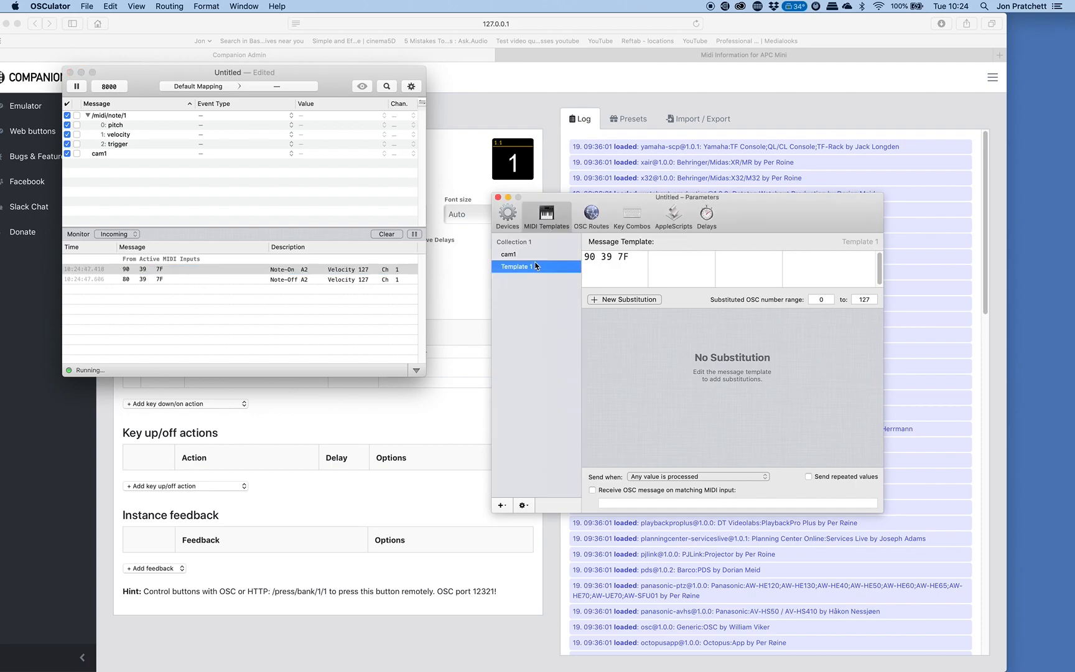
pyautogui.click(530, 268)
pyautogui.write('cam2')
# Make the cam2 template receive an OSC message on matching MIDI input, with the address cam2.
pyautogui.click(601, 490)
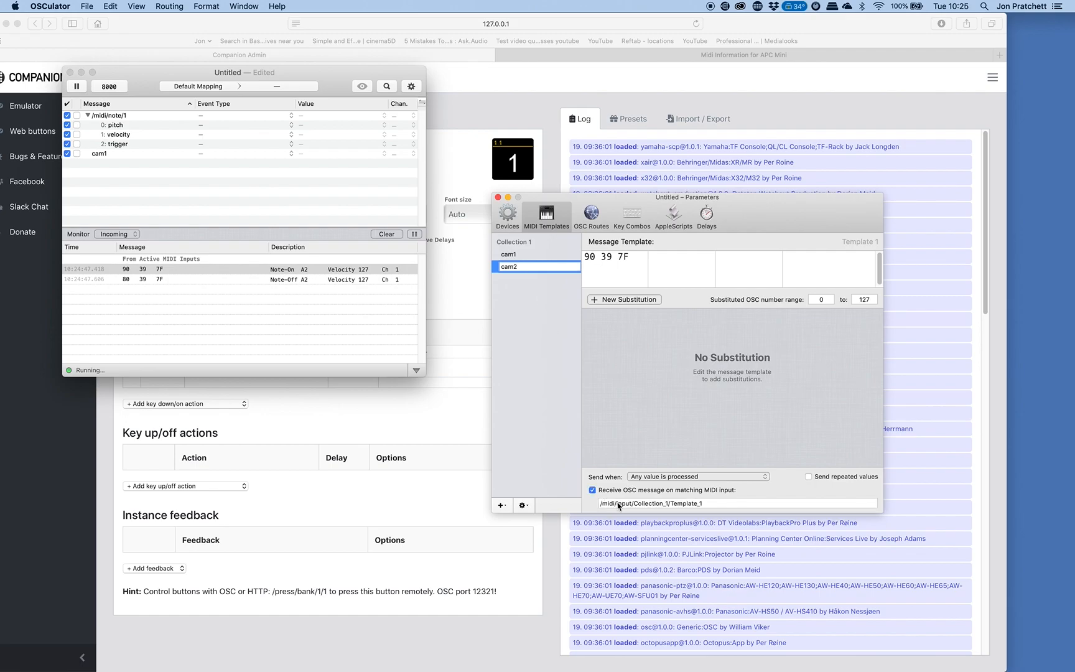
pyautogui.doubleClick(619, 503)
pyautogui.press('super+a')
pyautogui.write('ca')
pyautogui.press('Return')
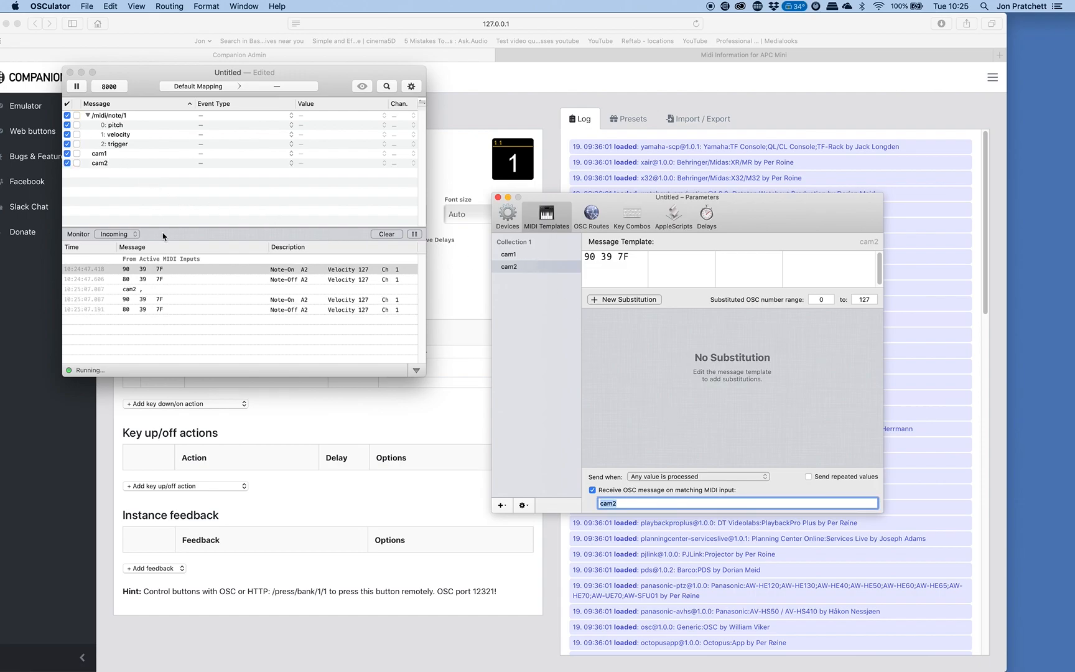
# Clear the monitor and create a MIDI template named cam3 from the 90 3A 7F note-on message.
pyautogui.click(386, 234)
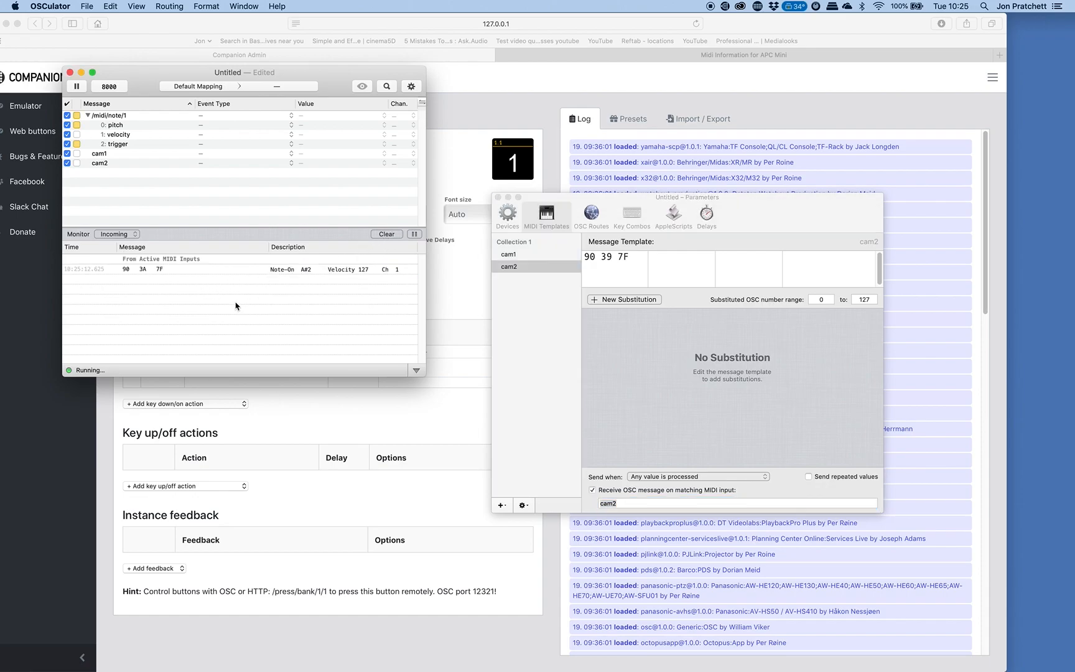
pyautogui.click(262, 269)
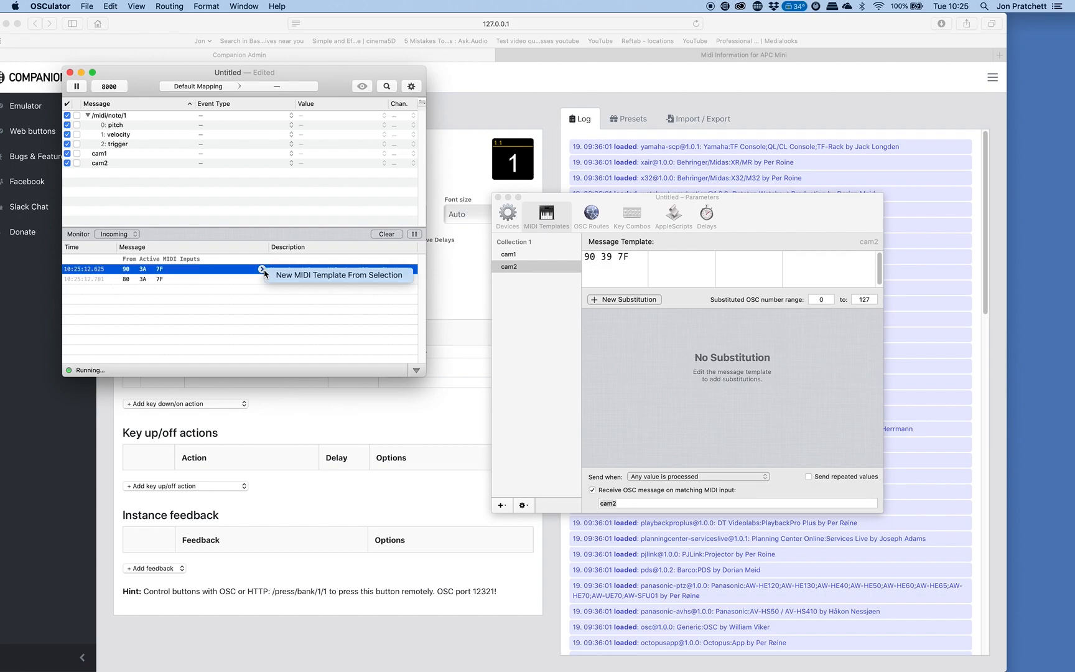
pyautogui.click(302, 273)
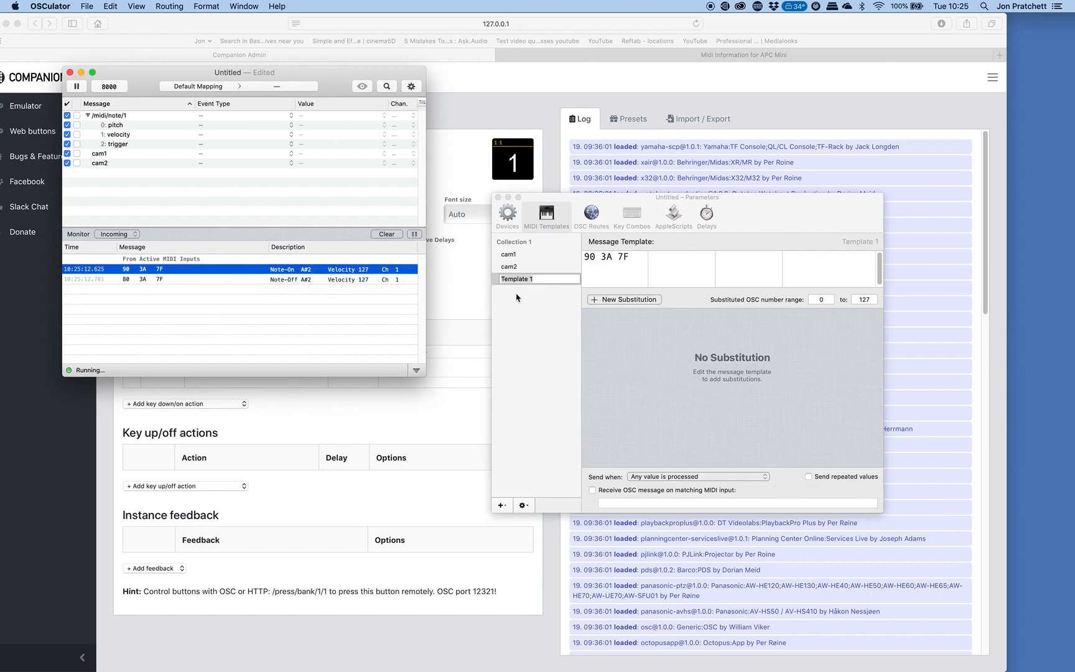
pyautogui.click(548, 279)
pyautogui.write('cam3')
# Make the cam3 template receive an OSC message on matching MIDI input with the address cam3, and close the parameters.
pyautogui.click(593, 490)
pyautogui.click(623, 504)
pyautogui.click(623, 504)
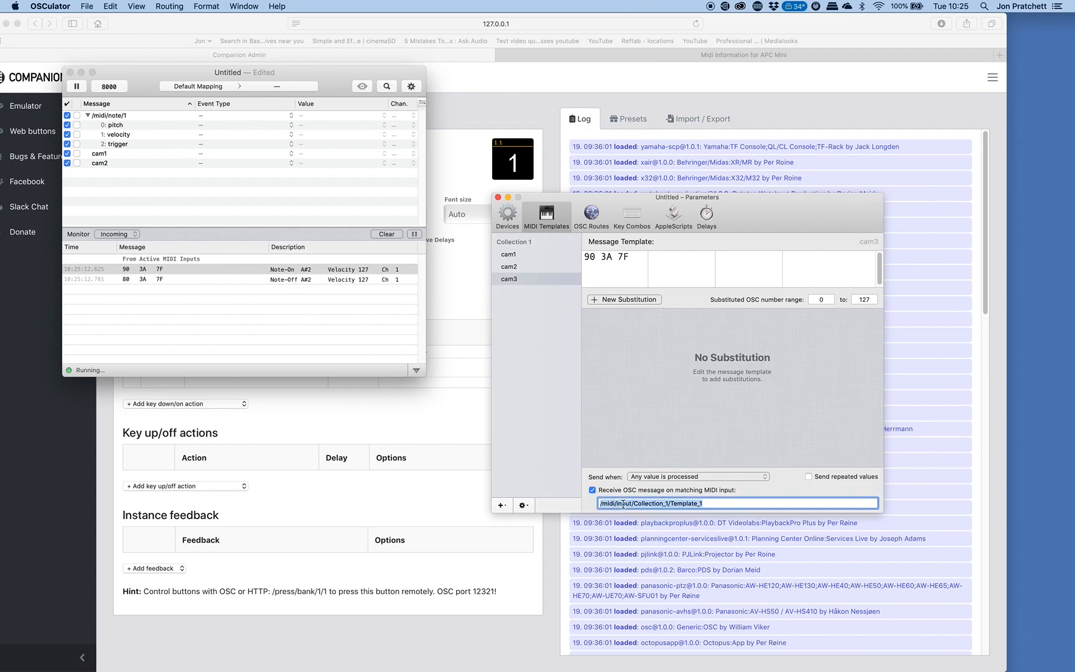
pyautogui.write('c')
pyautogui.press('super+a')
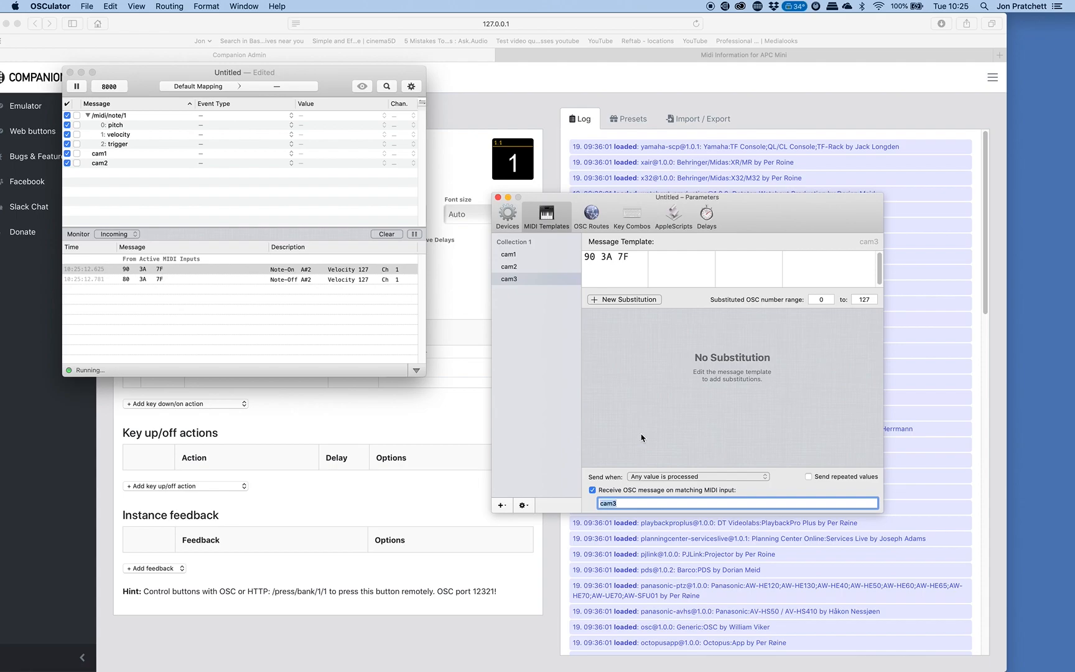
pyautogui.click(498, 197)
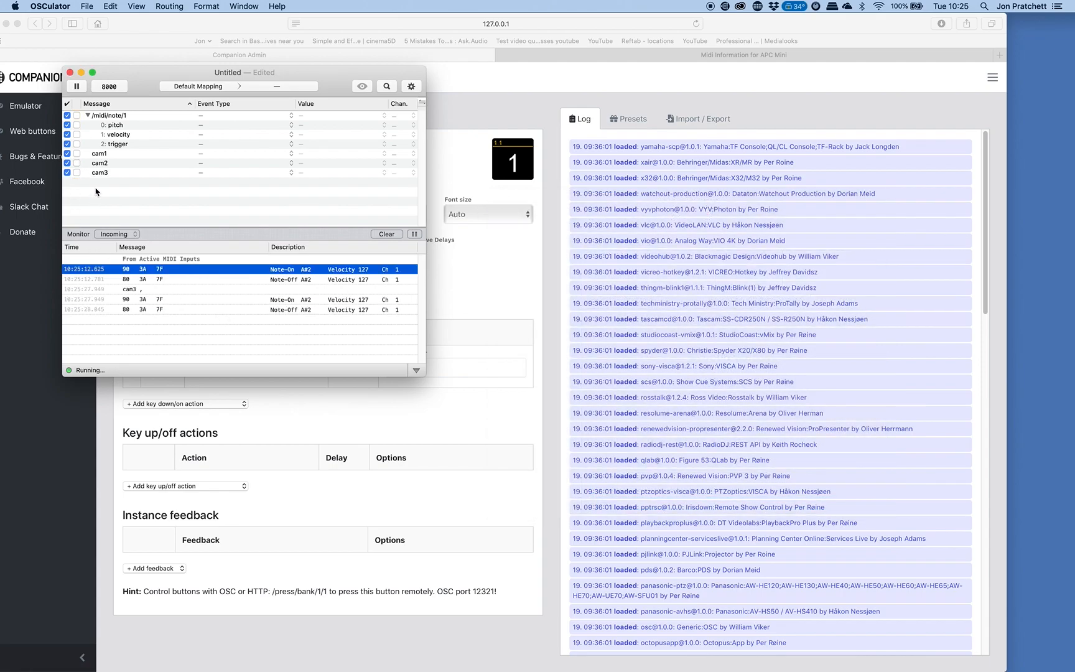
# Sort the message list in descending order and collapse the /midi/note/1 message.
pyautogui.click(116, 105)
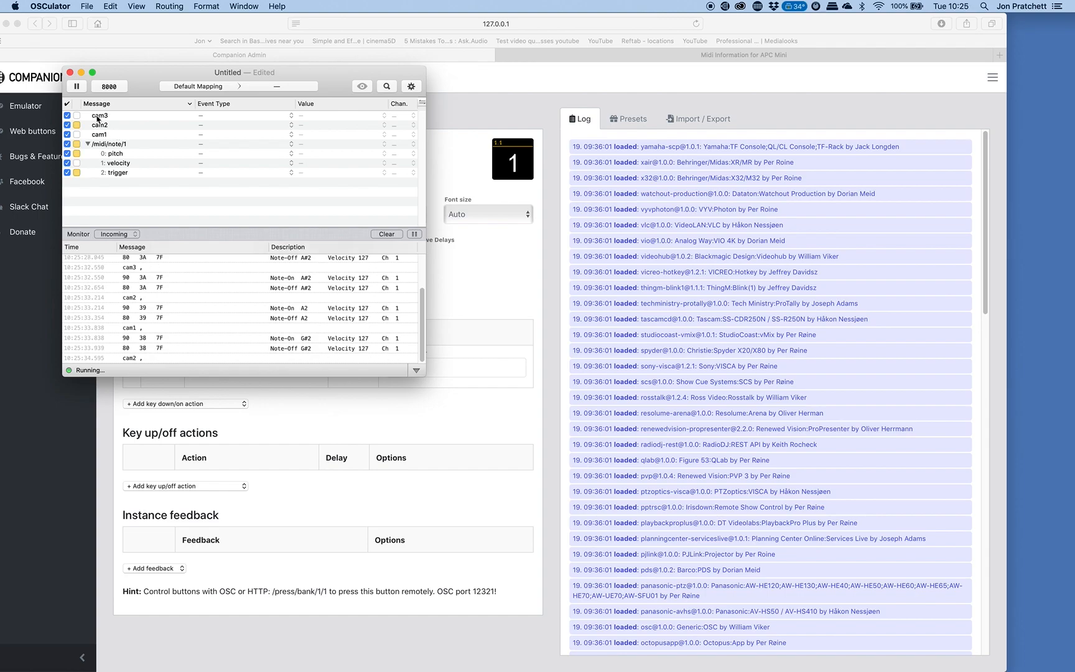
pyautogui.click(162, 106)
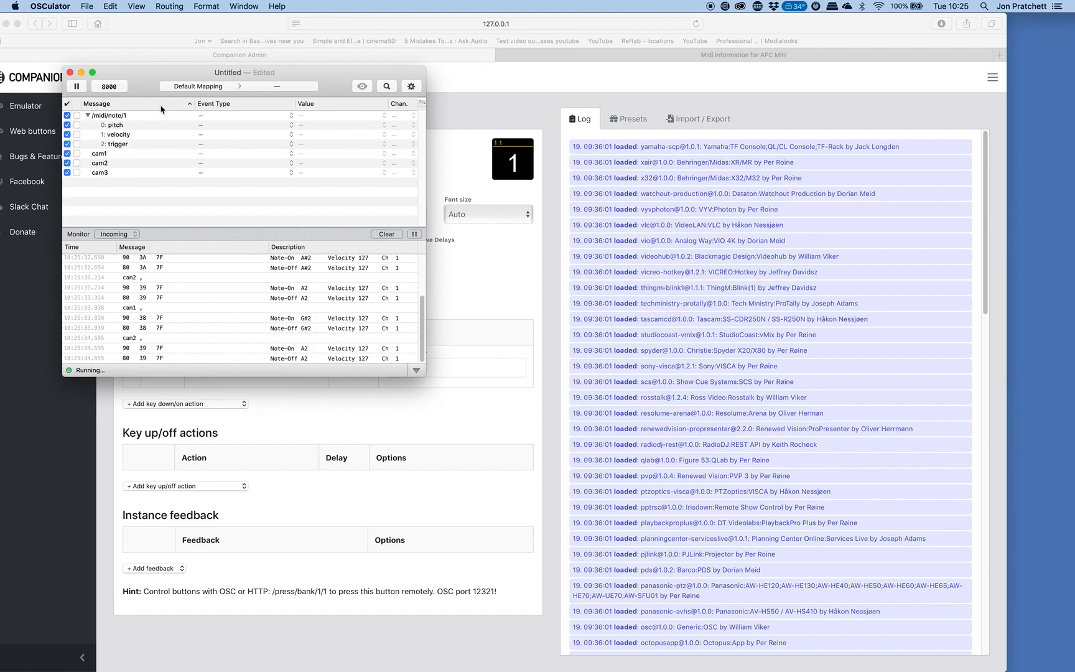
pyautogui.click(149, 111)
pyautogui.click(149, 110)
pyautogui.click(148, 106)
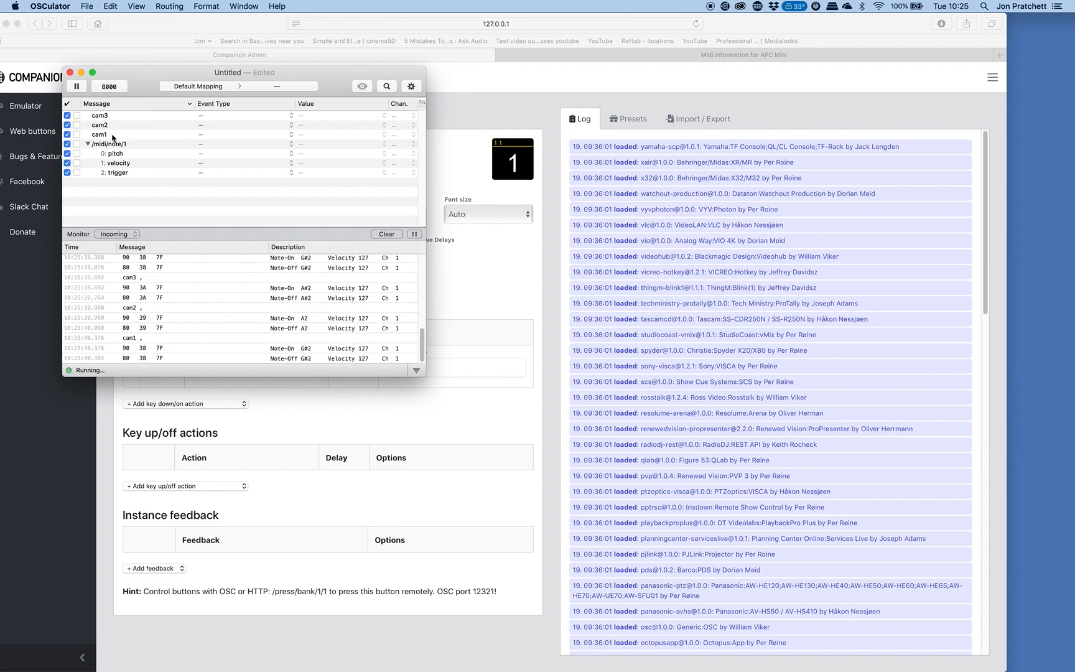
pyautogui.click(88, 144)
# Assign the OSC Message event type to cam1 and start a new OSC route as its value.
pyautogui.click(292, 135)
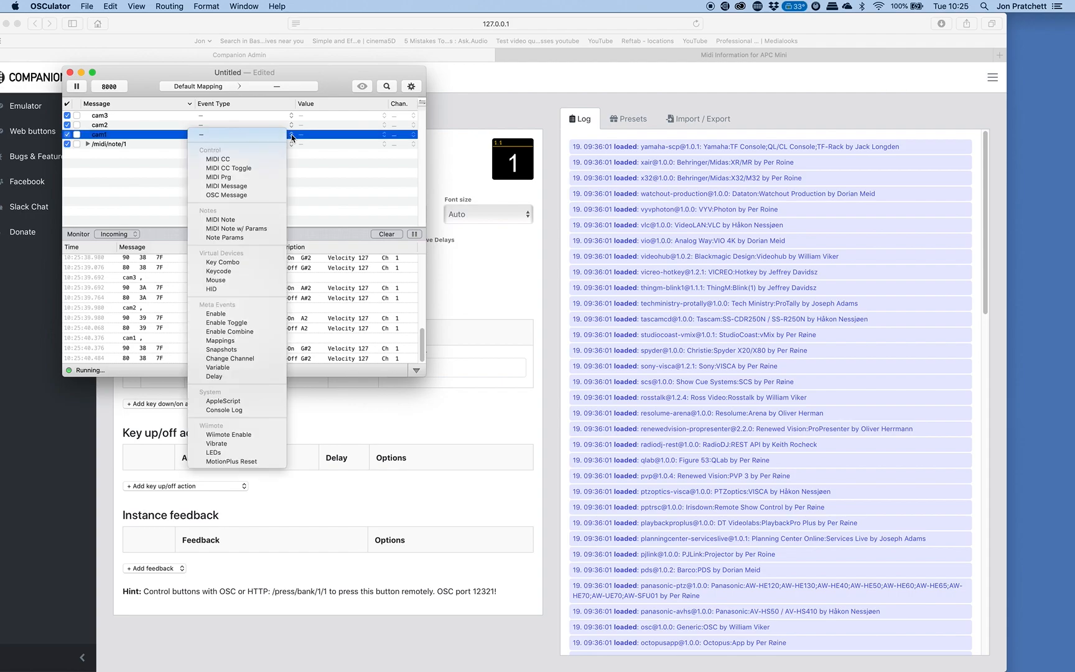
pyautogui.click(251, 195)
pyautogui.click(384, 135)
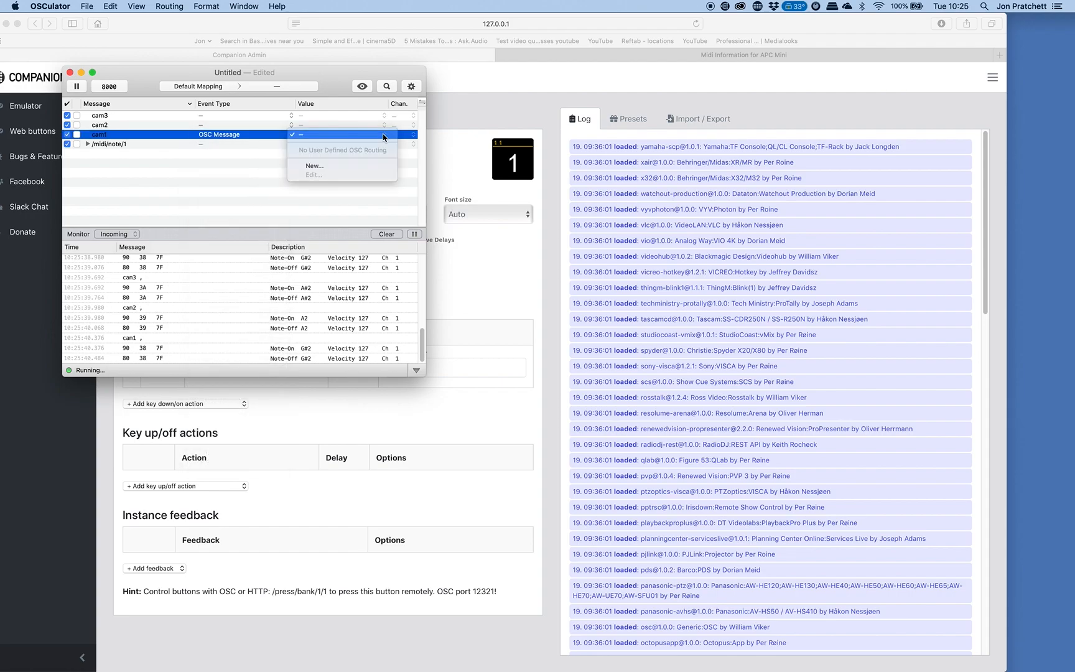
pyautogui.click(321, 167)
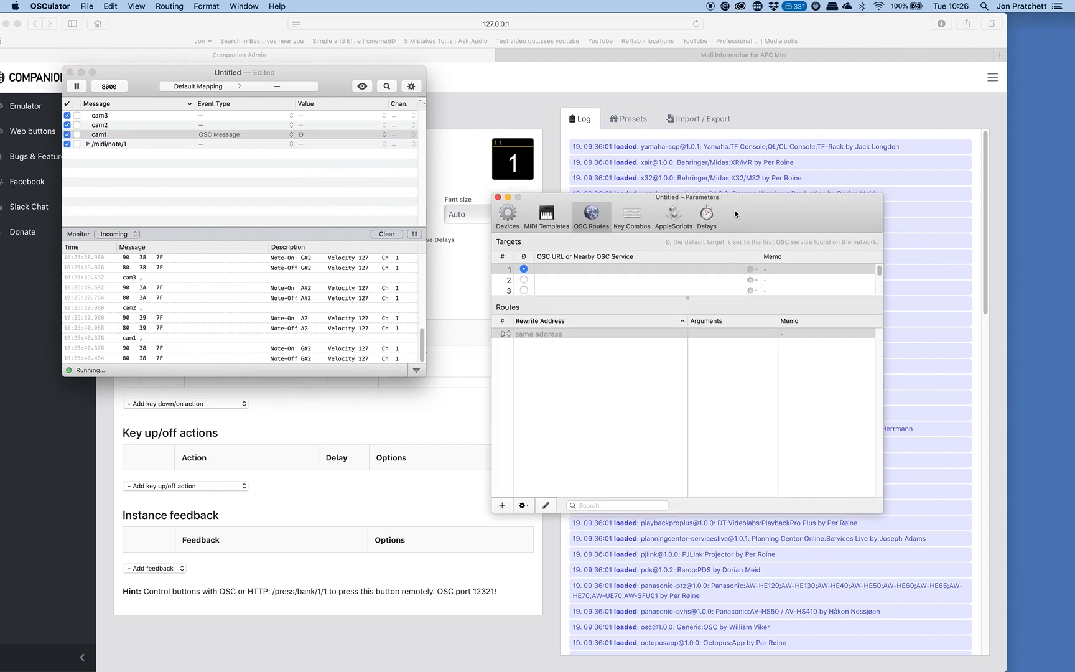
pyautogui.moveTo(784, 214); pyautogui.dragTo(736, 132)
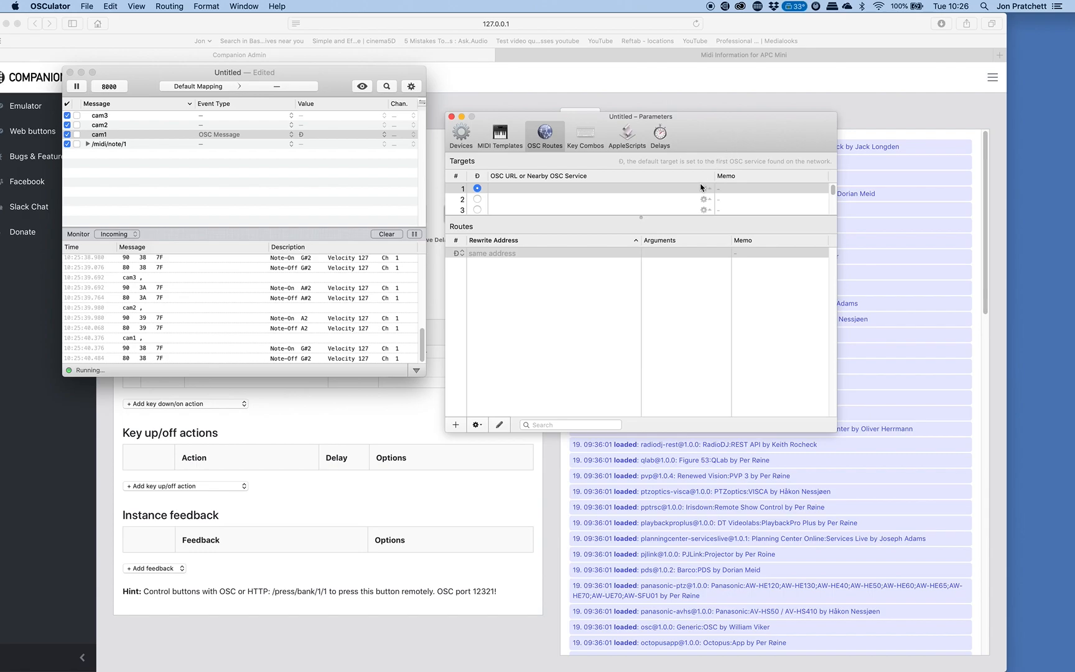
# Set the first OSC target's URL to osc.udp://127.0.0.1:12321.
pyautogui.click(556, 189)
pyautogui.click(554, 187)
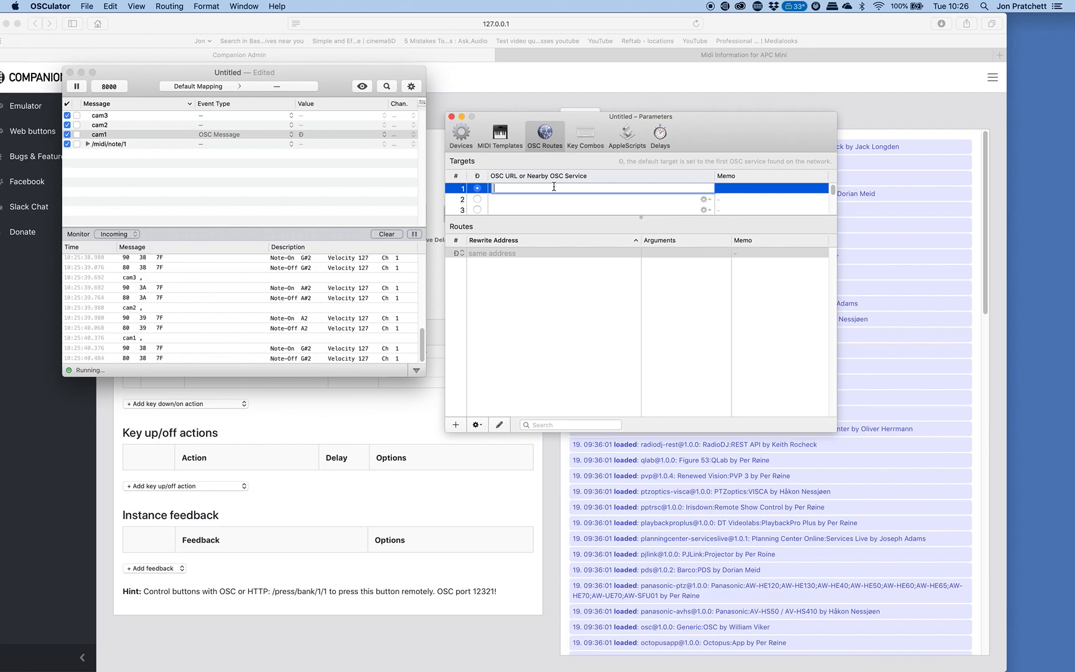
pyautogui.write('osc.udp')
pyautogui.write('://127.0.0')
pyautogui.write('.1:12321')
# Enter the memo "mac companion" for the first OSC target.
pyautogui.click(742, 189)
pyautogui.write('m')
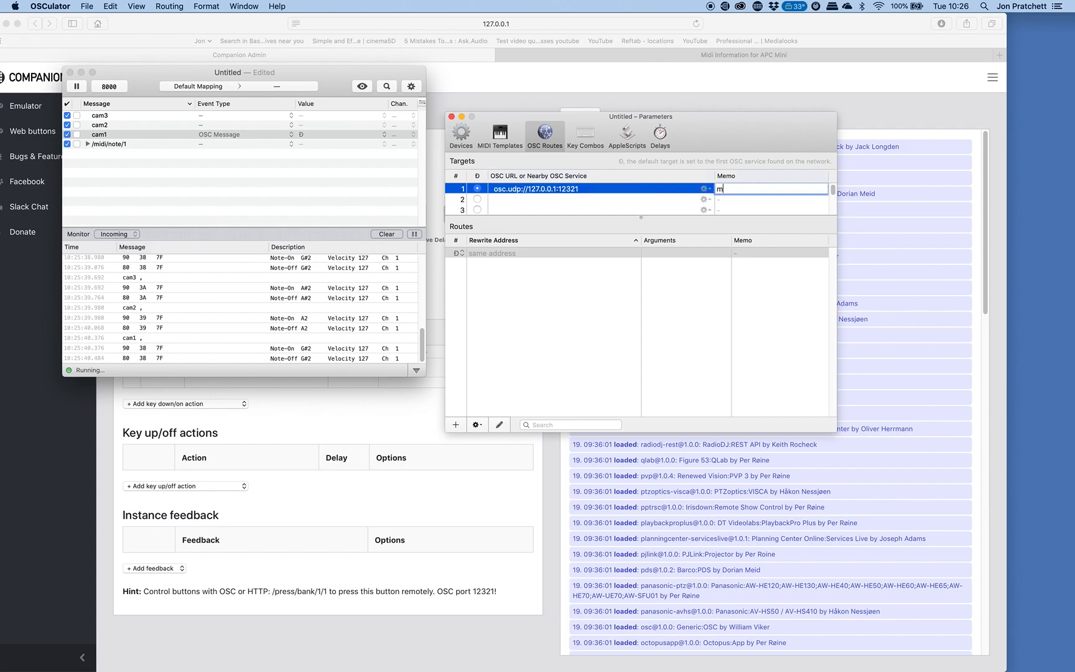
pyautogui.write('ac companion')
pyautogui.click(749, 200)
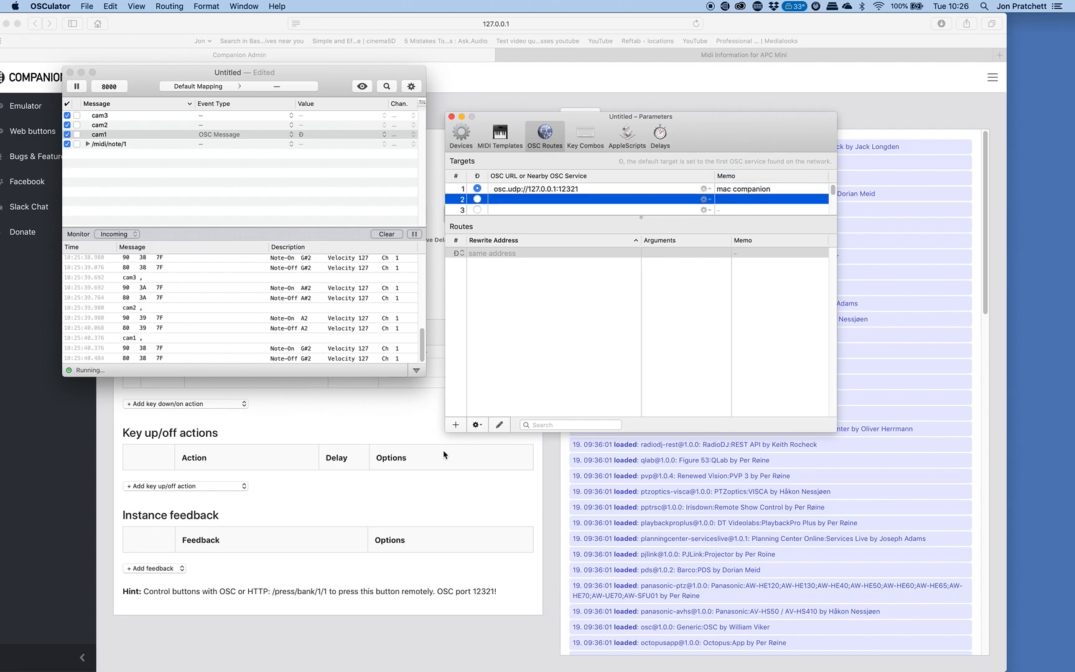
# Check the OSC port in the hint on Companion's button page, and inspect the default route's template settings in OSCulator.
pyautogui.click(380, 579)
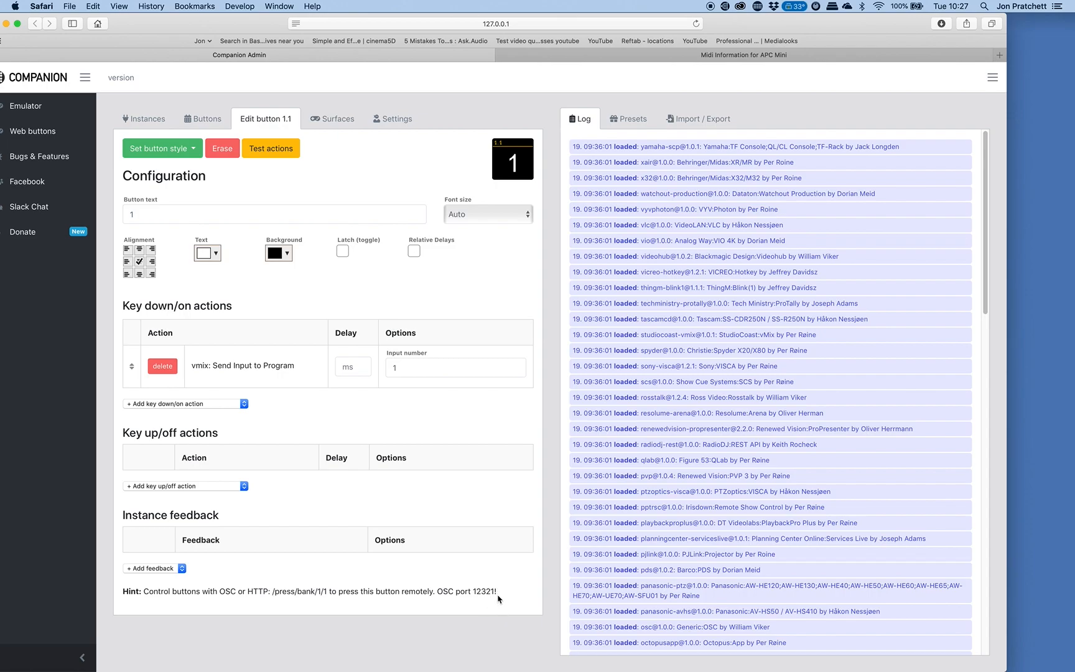
pyautogui.press('super+Tab')
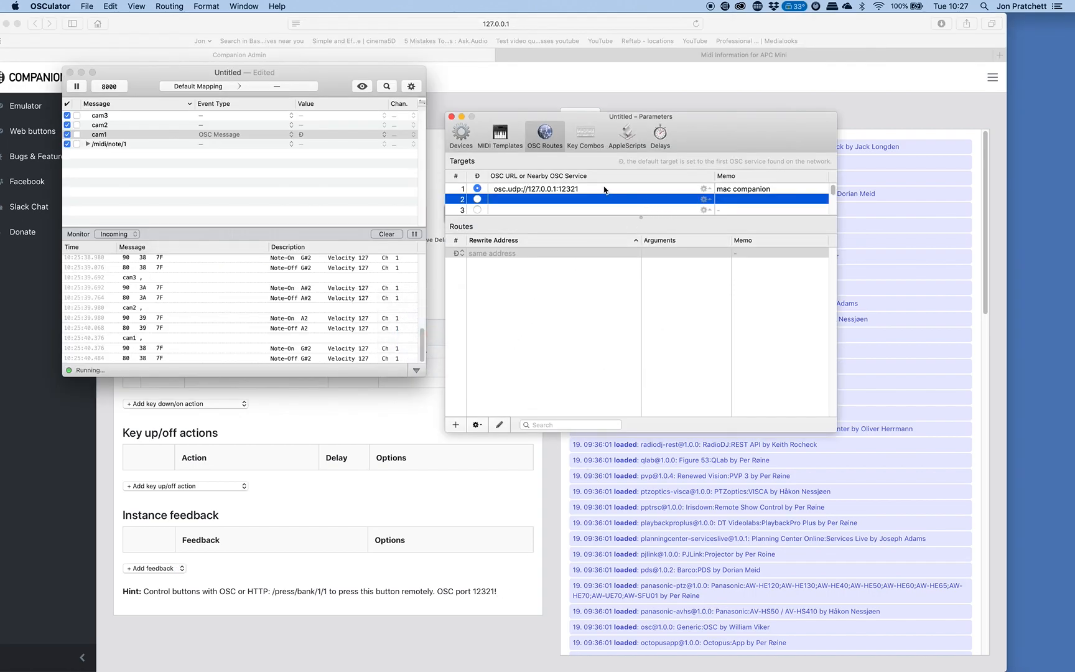
pyautogui.doubleClick(521, 255)
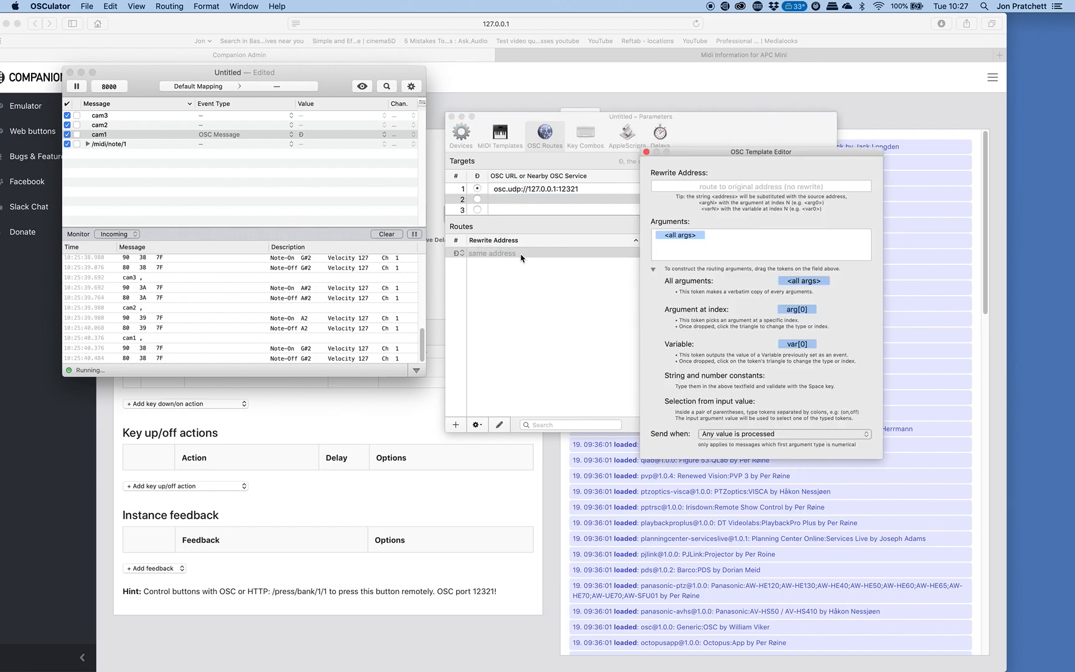
pyautogui.click(648, 154)
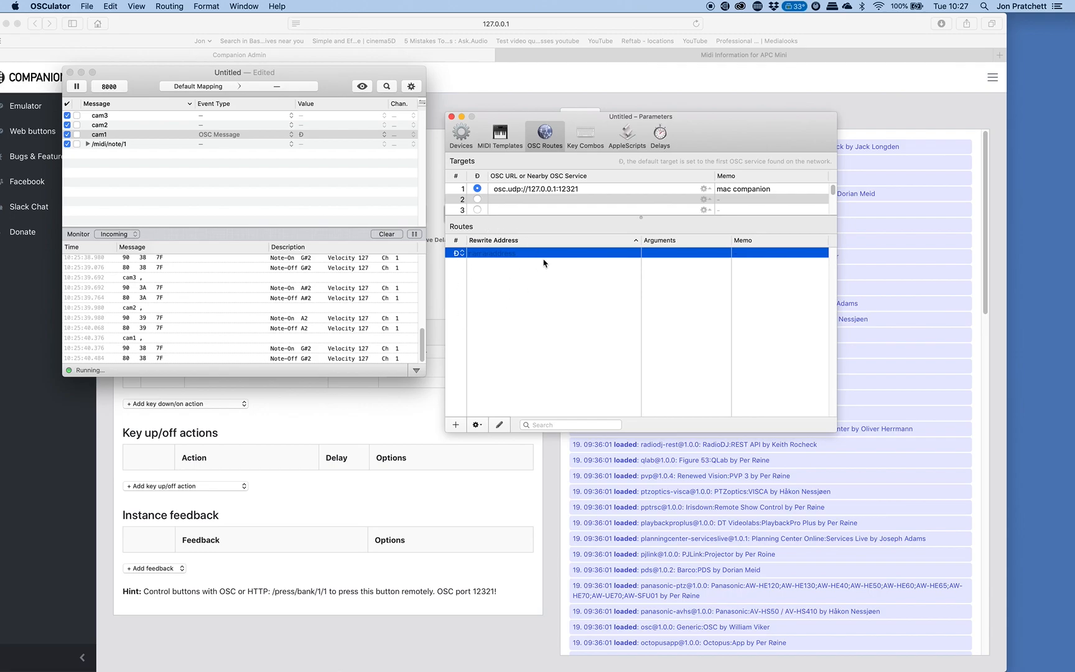
# Copy /press/bank/1/1 from Companion's button hint and use it as the route's rewrite address in OSCulator.
pyautogui.doubleClick(495, 255)
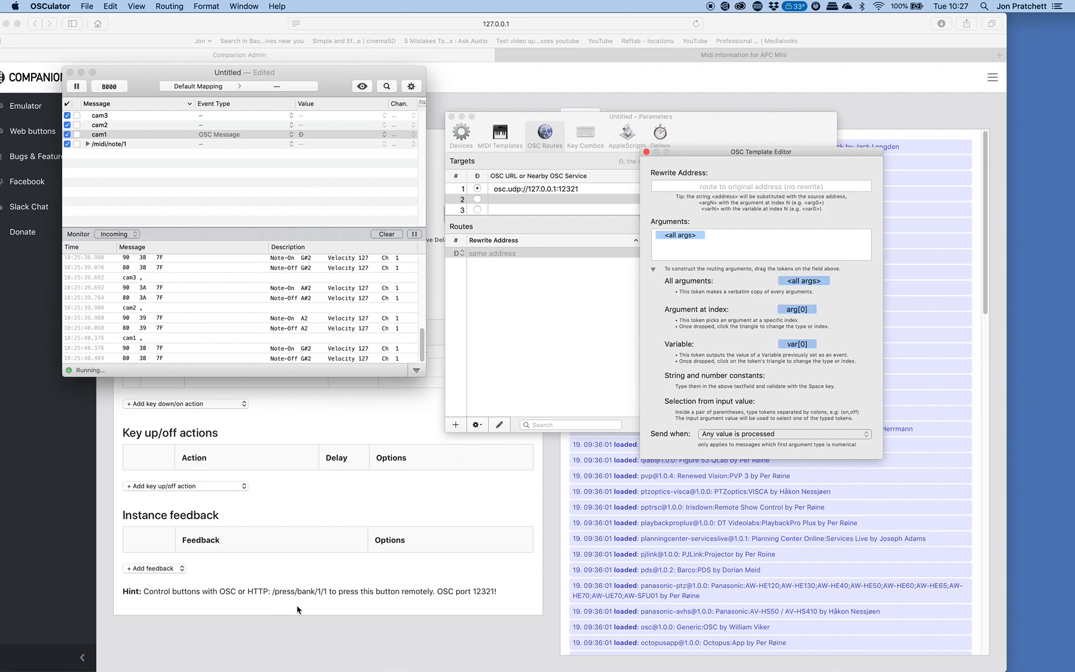
pyautogui.click(282, 595)
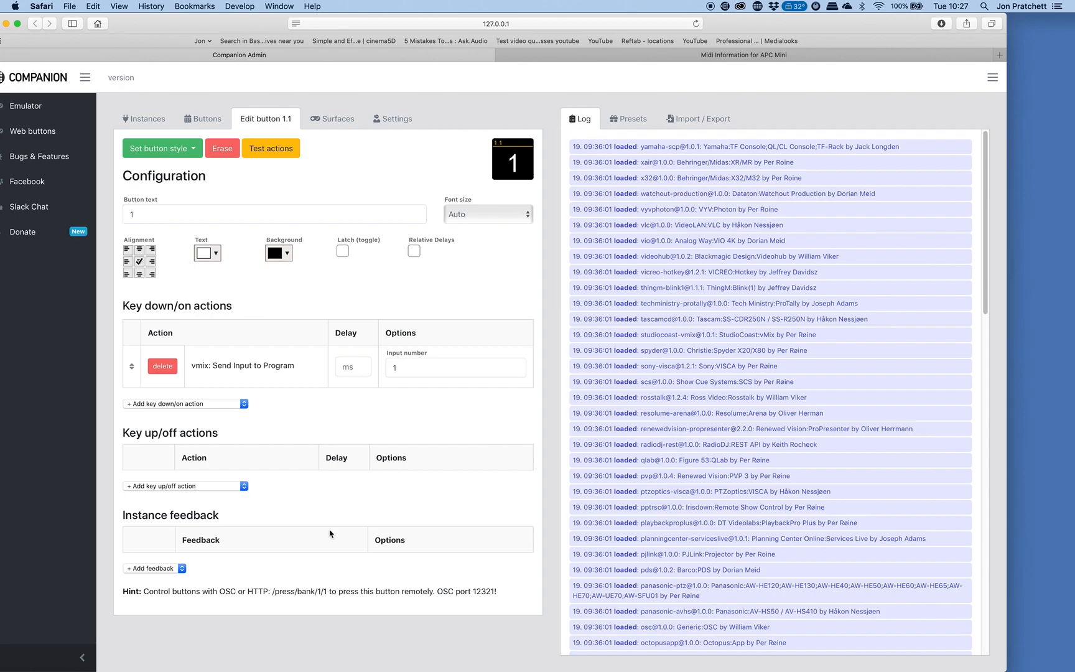
pyautogui.moveTo(328, 591); pyautogui.dragTo(273, 589)
pyautogui.press('super+c')
pyautogui.press('super+Tab')
pyautogui.click(710, 187)
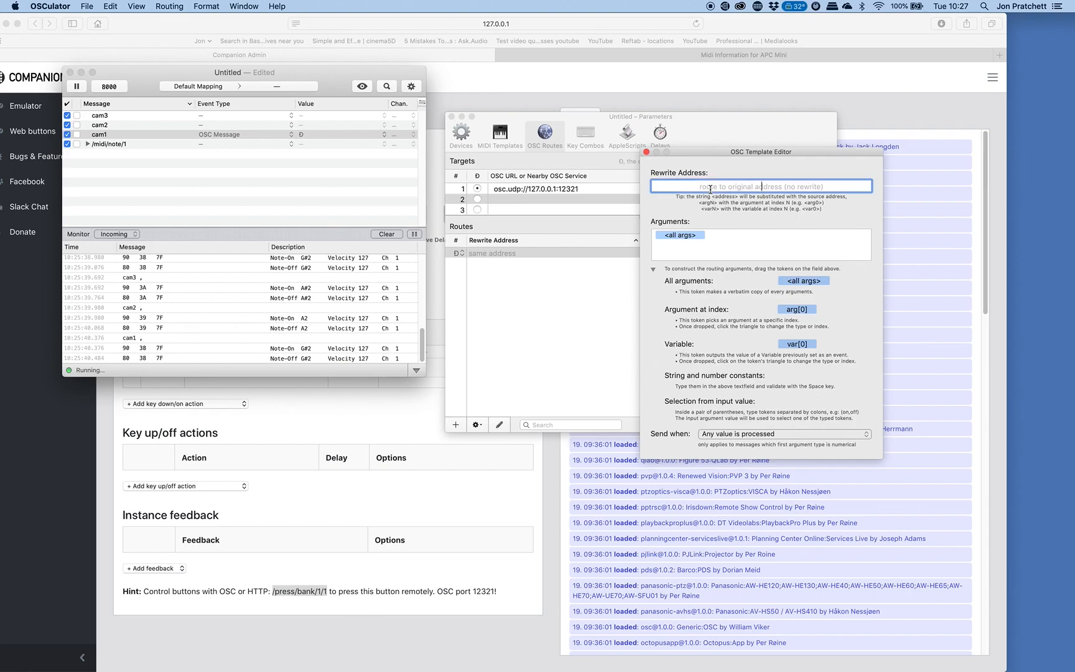
pyautogui.press('super+v')
pyautogui.press('Return')
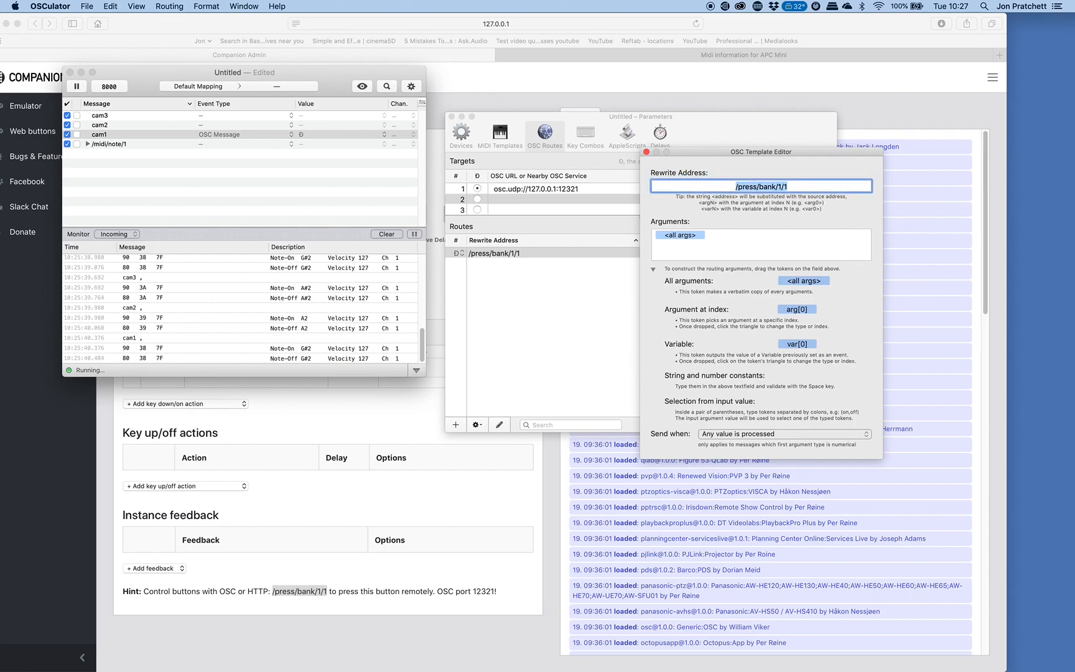
# Remove the <all args> token from the /press/bank/1/1 route's arguments and close the template editor.
pyautogui.click(705, 235)
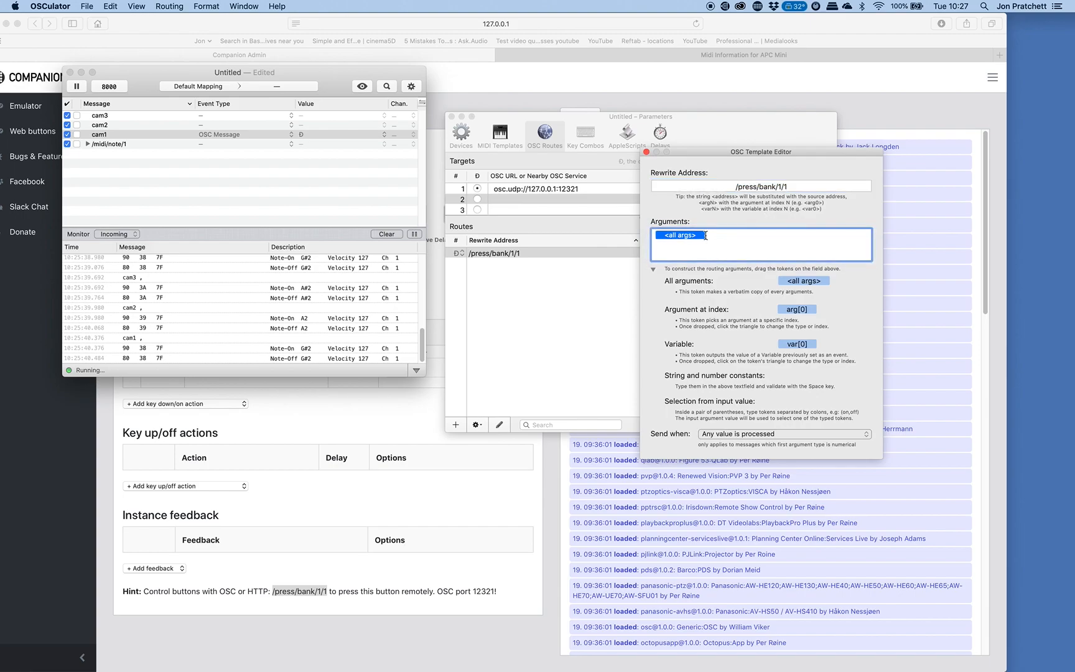
pyautogui.press('BackSpace')
pyautogui.click(646, 152)
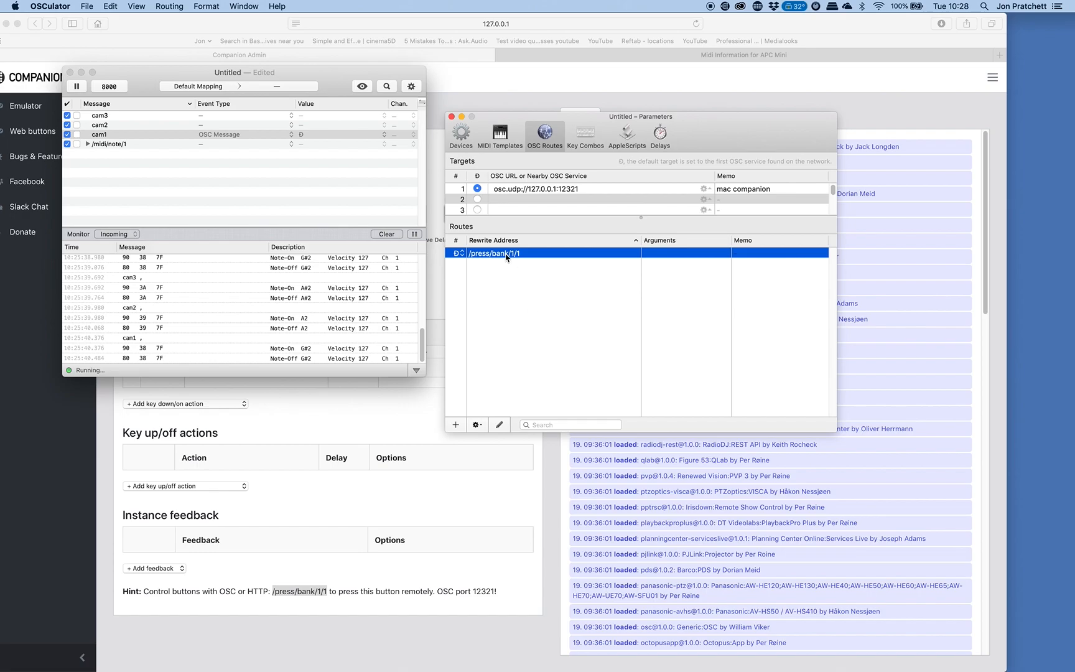
# Duplicate the /press/bank/1/1 route twice and set the second route's rewrite address to /press/bank/1/2.
pyautogui.press('super+d')
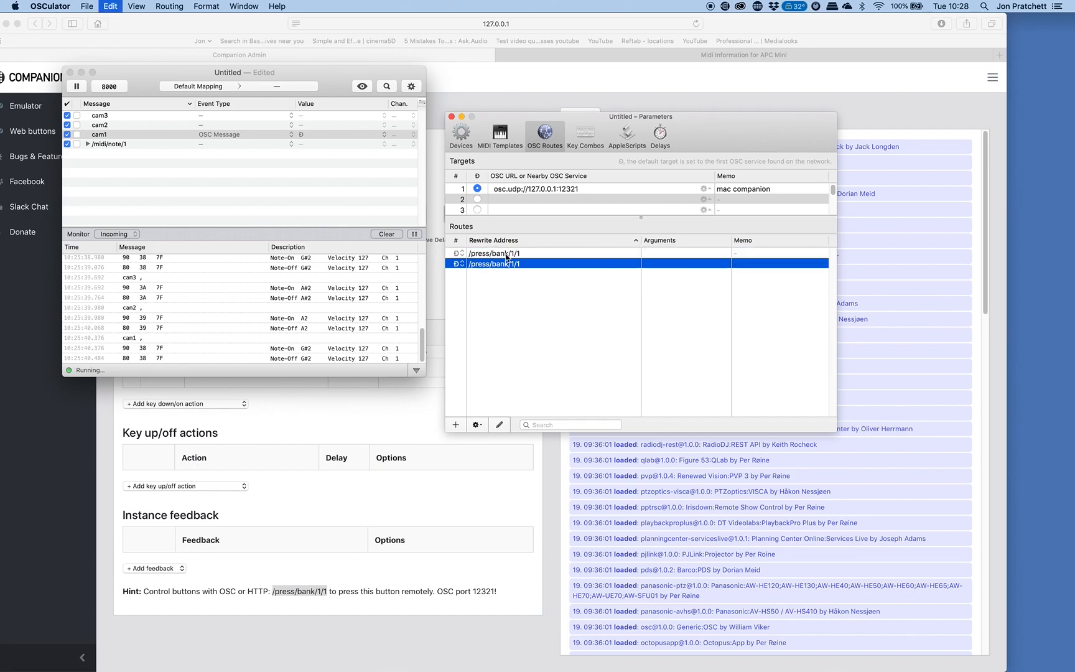
pyautogui.press('super+d')
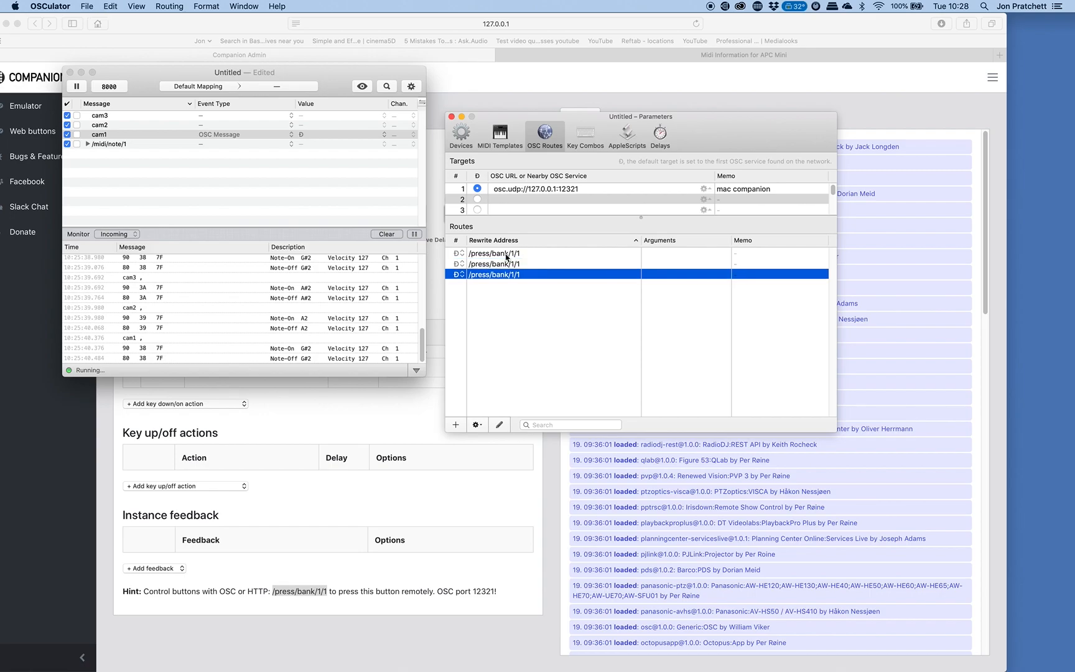
pyautogui.click(512, 264)
pyautogui.doubleClick(513, 267)
pyautogui.click(807, 183)
pyautogui.press('BackSpace')
pyautogui.write('2')
pyautogui.press('Return')
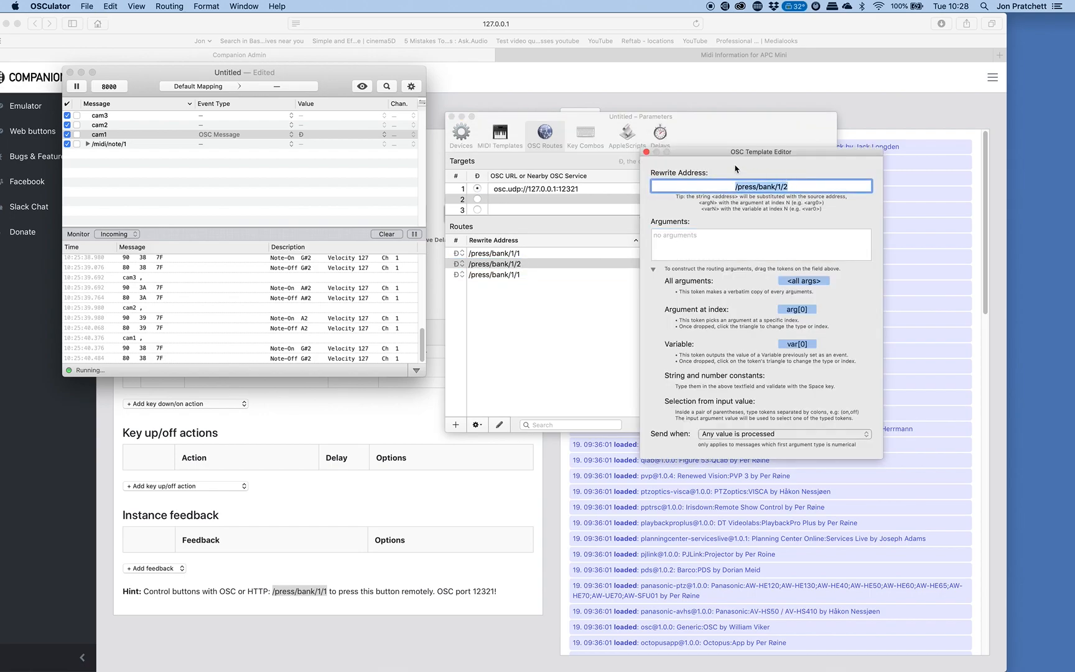
pyautogui.click(647, 152)
# Set the third route's rewrite address to /press/bank/1/3 and close the parameters.
pyautogui.doubleClick(514, 273)
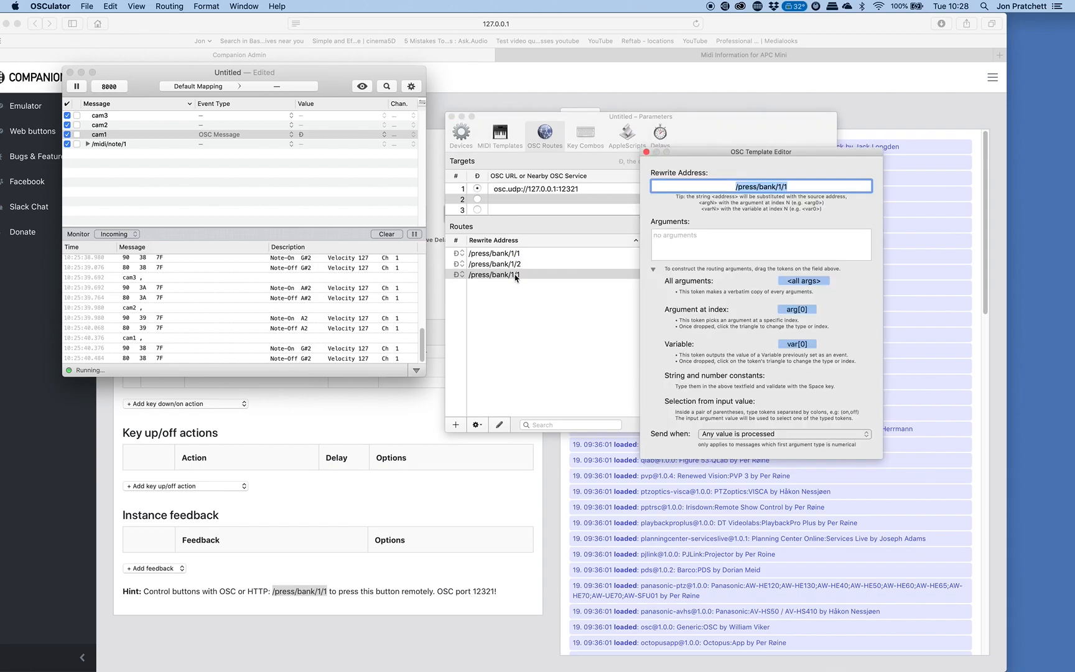
pyautogui.click(823, 187)
pyautogui.press('BackSpace')
pyautogui.write('3')
pyautogui.press('Return')
pyautogui.click(646, 152)
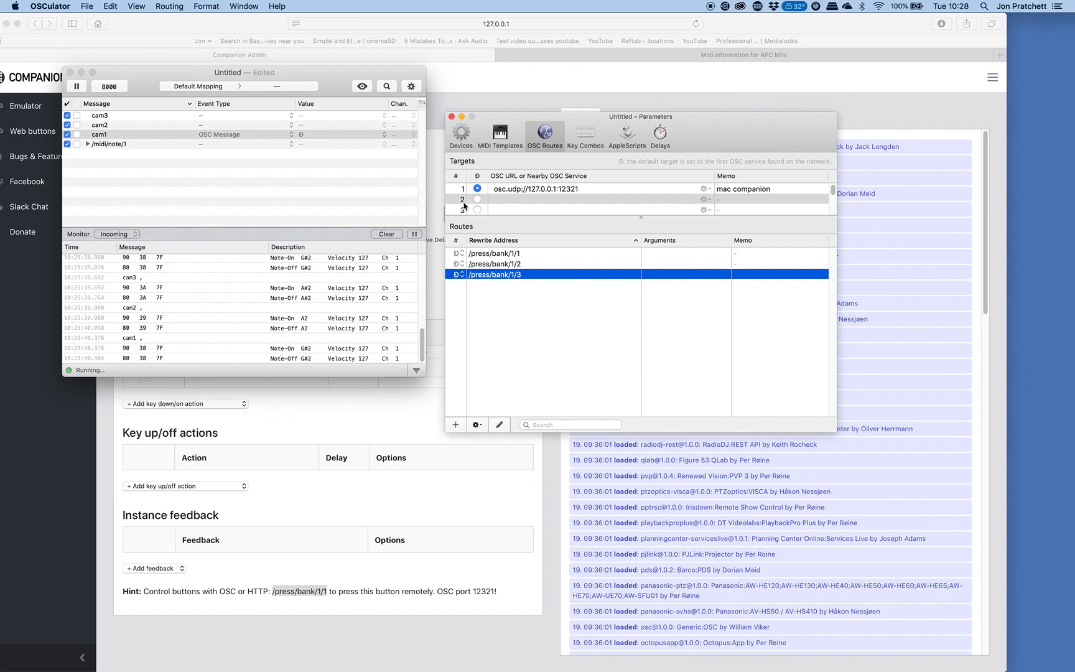
pyautogui.click(453, 118)
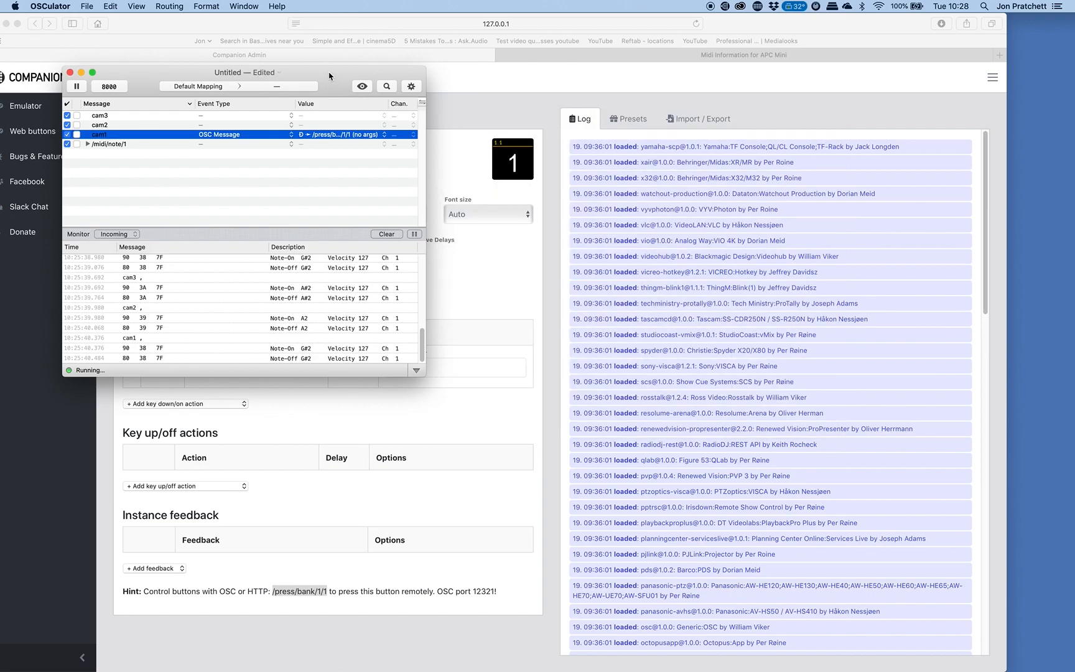
# Assign cam2 the OSC Message event type with the /press/bank/1/2 (no args) route.
pyautogui.moveTo(330, 73); pyautogui.dragTo(354, 73)
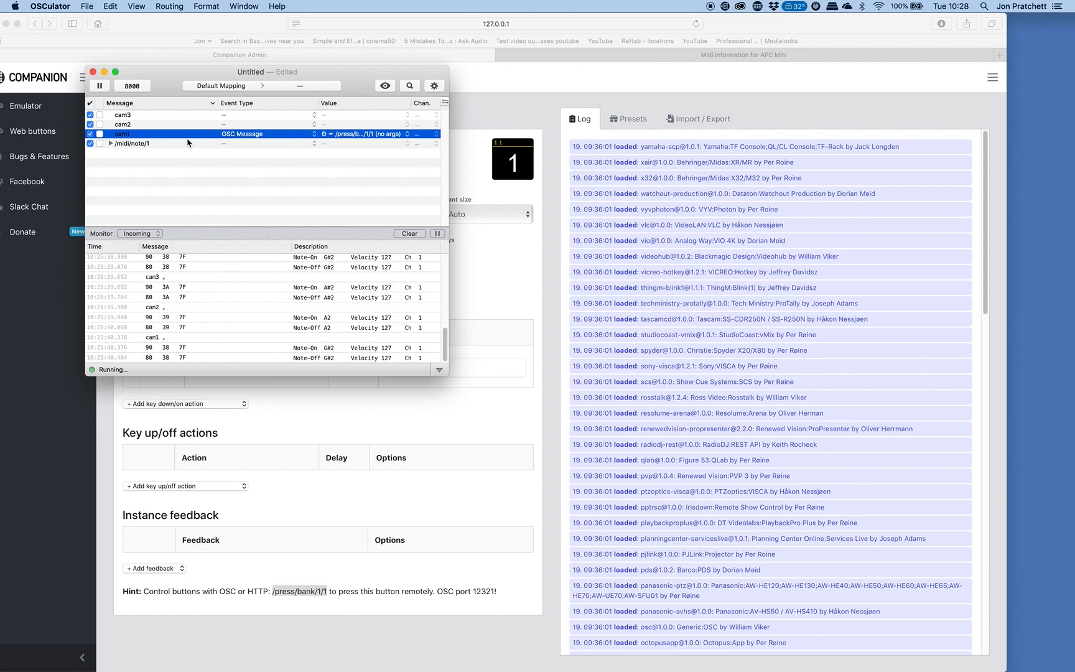
pyautogui.click(409, 125)
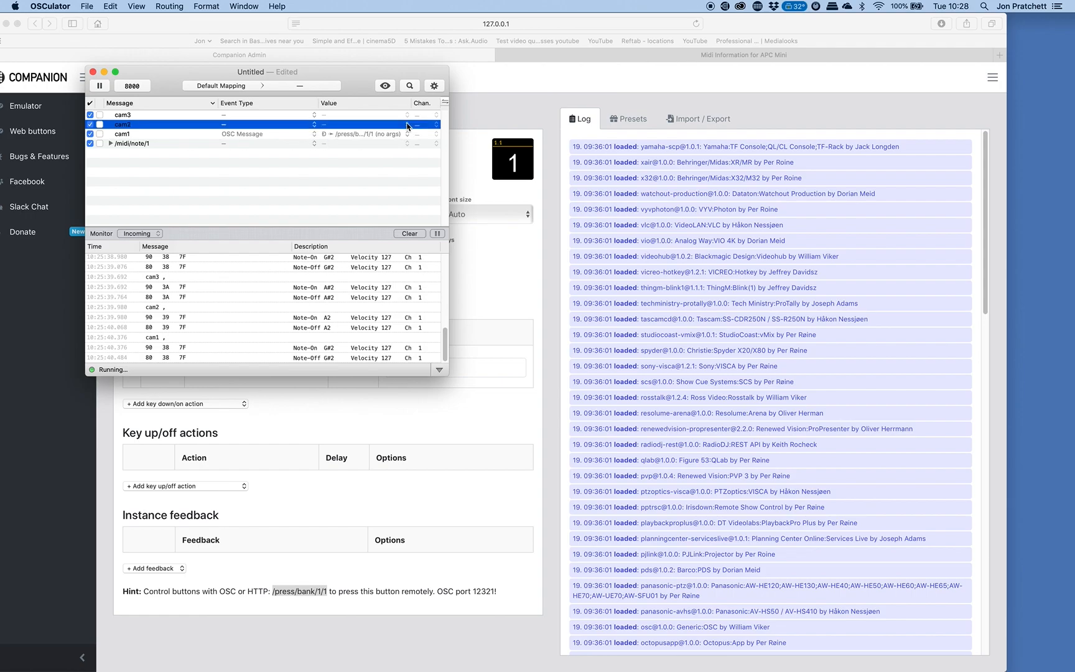
pyautogui.click(304, 126)
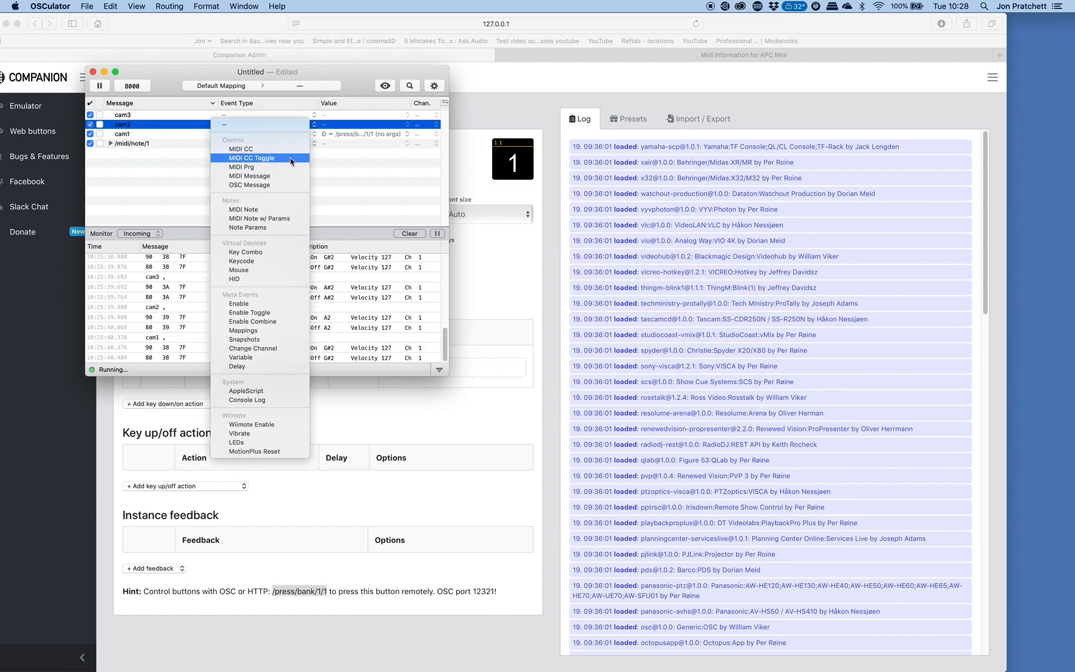
pyautogui.click(284, 186)
pyautogui.click(399, 126)
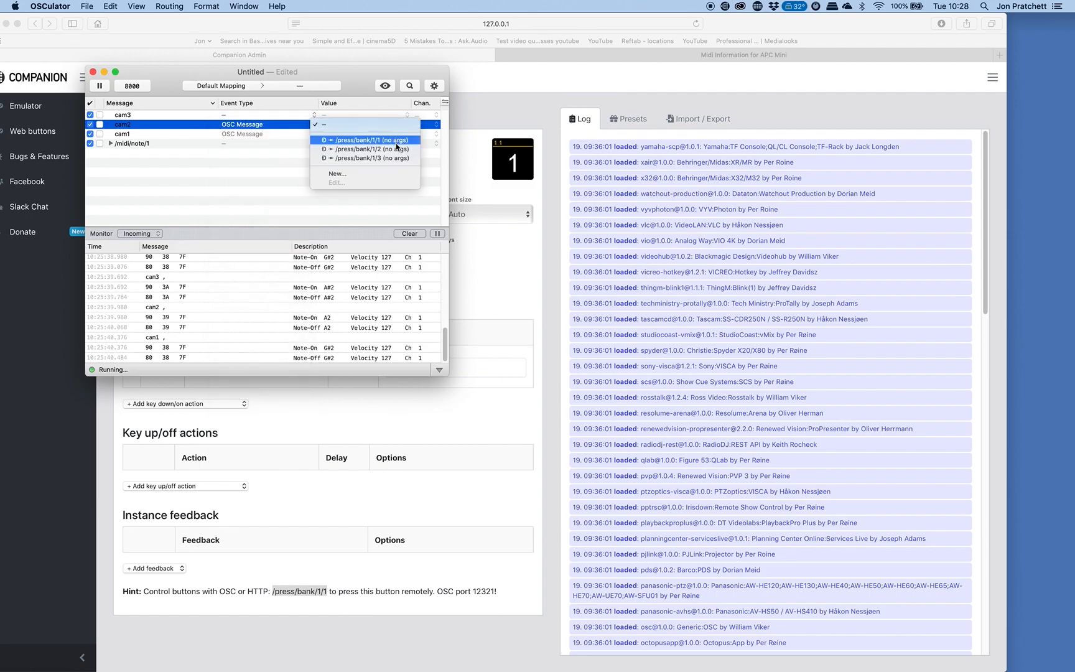
pyautogui.click(397, 150)
# Assign cam3 the OSC Message event type with the /press/bank/1/3 (no args) route.
pyautogui.click(291, 117)
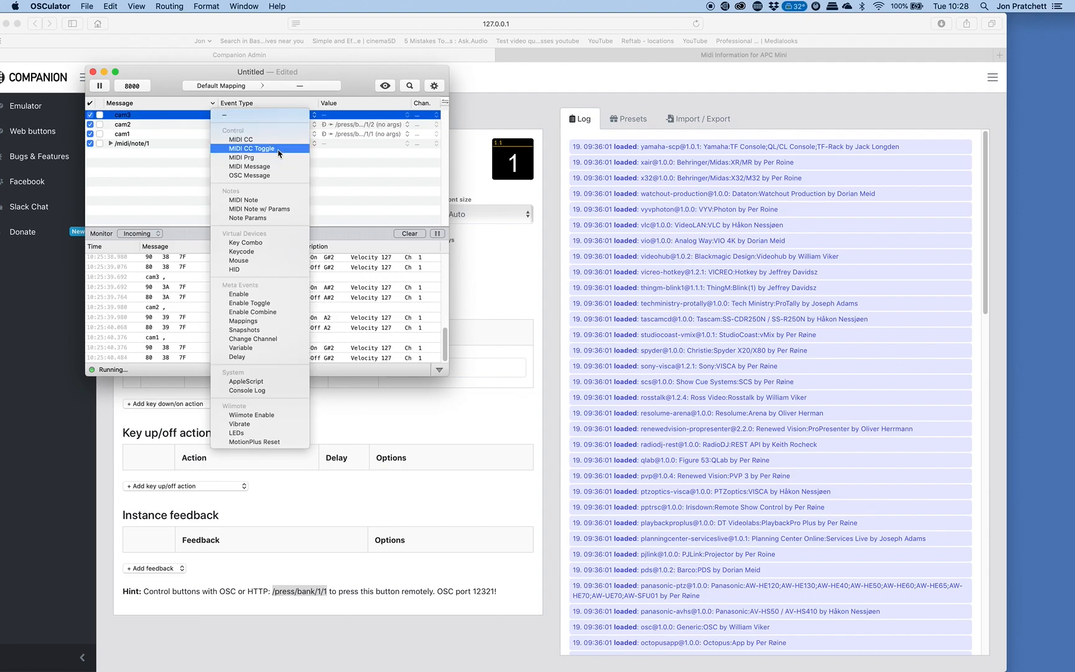
pyautogui.click(267, 181)
pyautogui.click(390, 116)
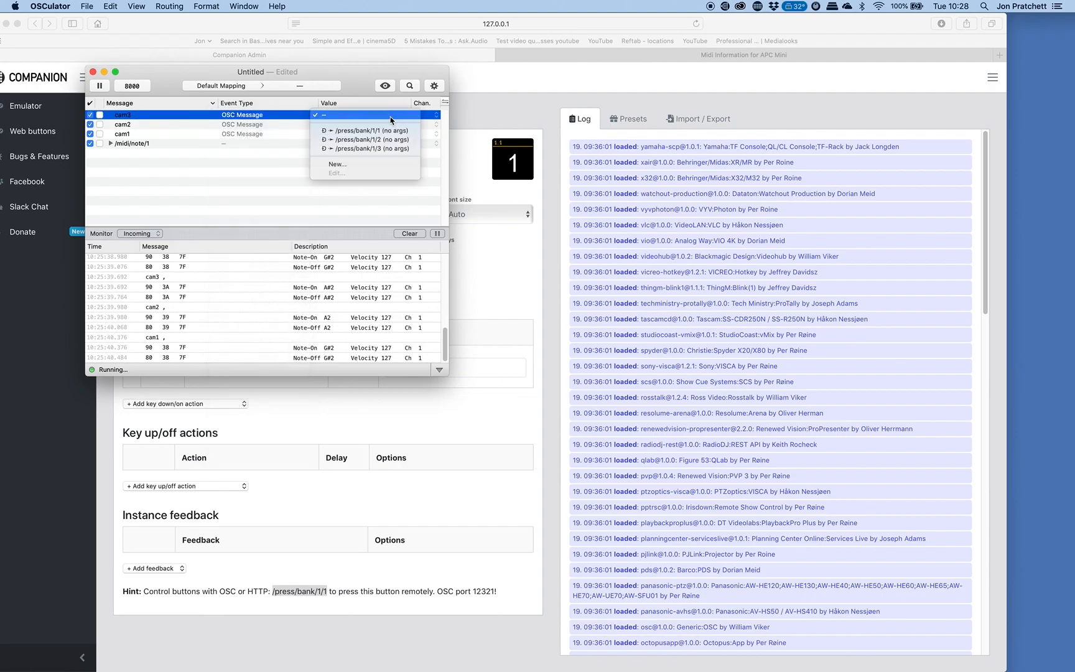
pyautogui.click(392, 150)
pyautogui.click(373, 181)
# Move the mapping window clear of the button settings, switch to Companion and open its emulator.
pyautogui.moveTo(367, 79); pyautogui.dragTo(788, 153)
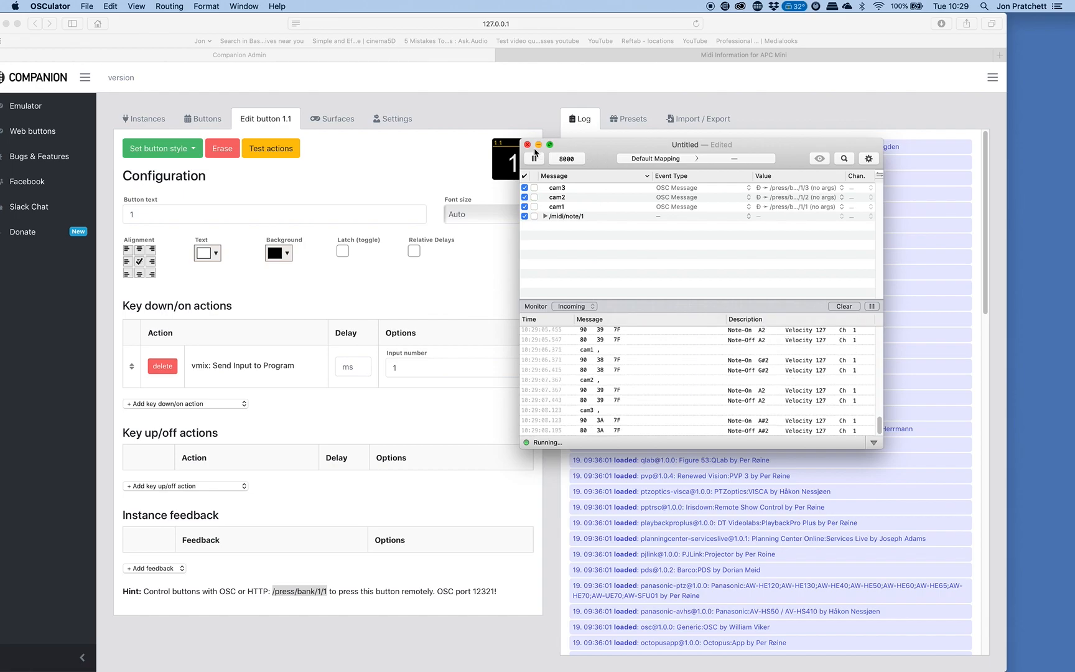
pyautogui.click(405, 163)
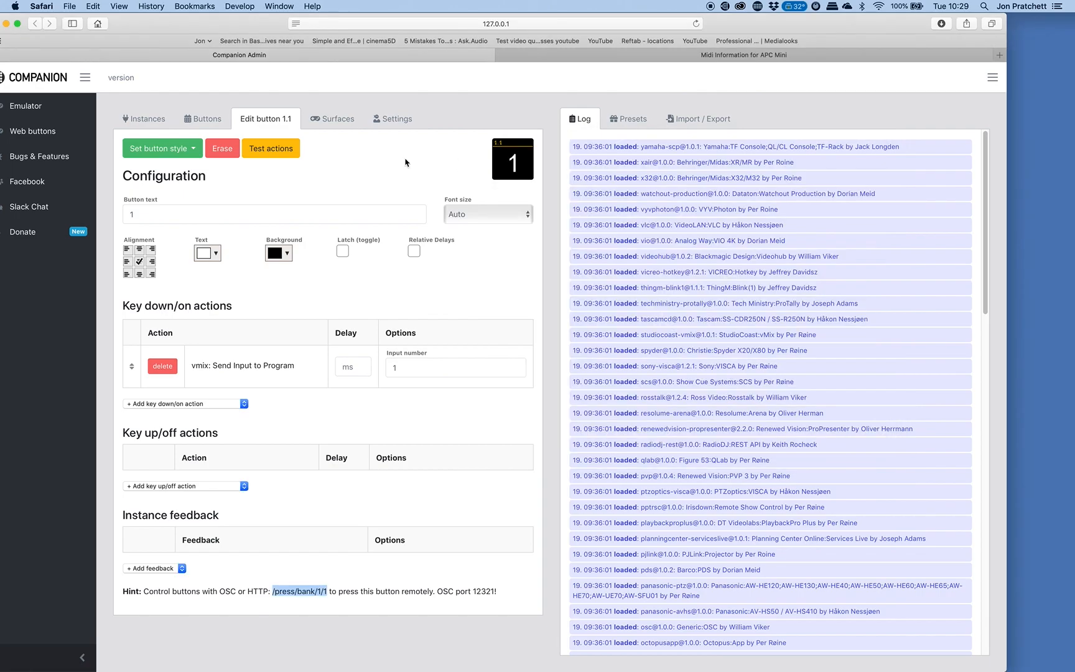
pyautogui.click(28, 106)
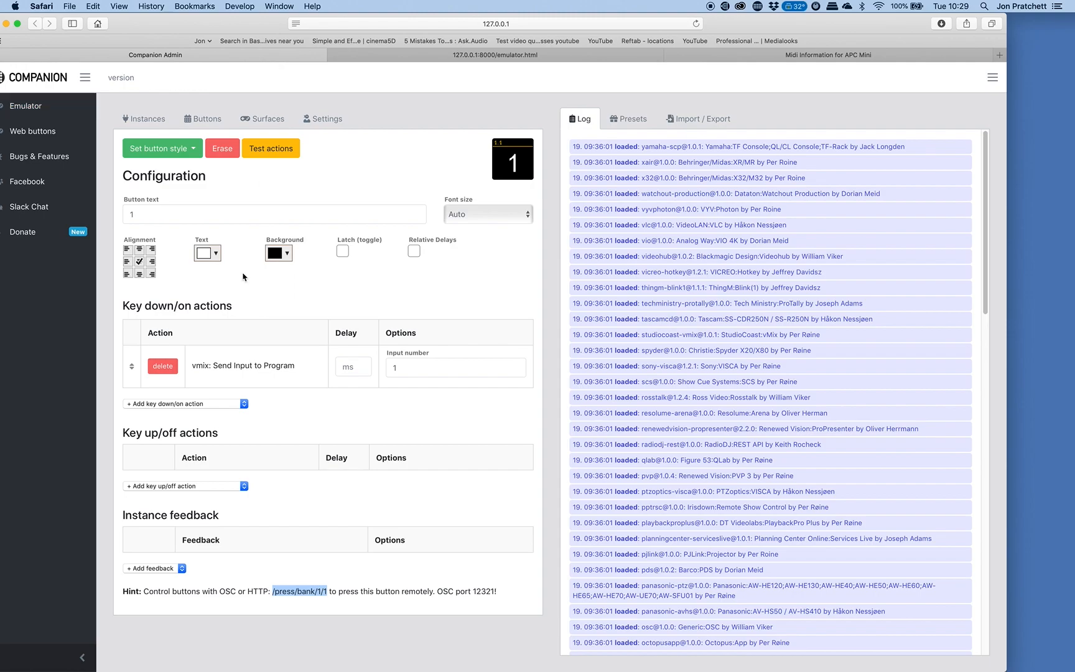
# Show Companion's button layout, then switch back to OSCulator and place its window over the layout.
pyautogui.click(205, 118)
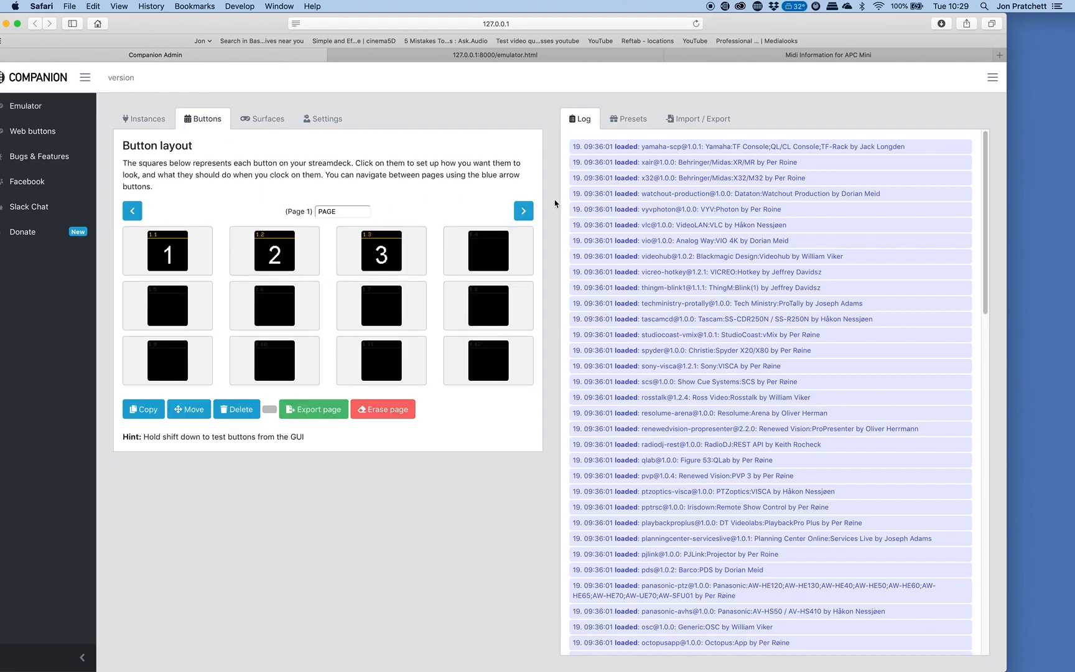
pyautogui.press('super+Tab')
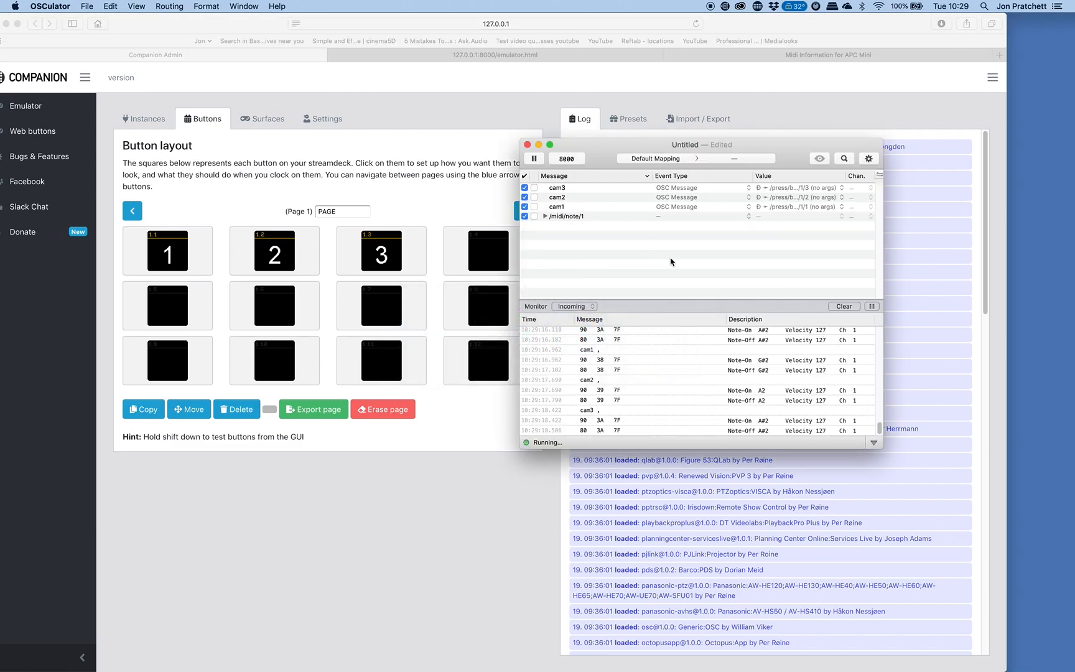
pyautogui.moveTo(604, 156); pyautogui.dragTo(288, 123)
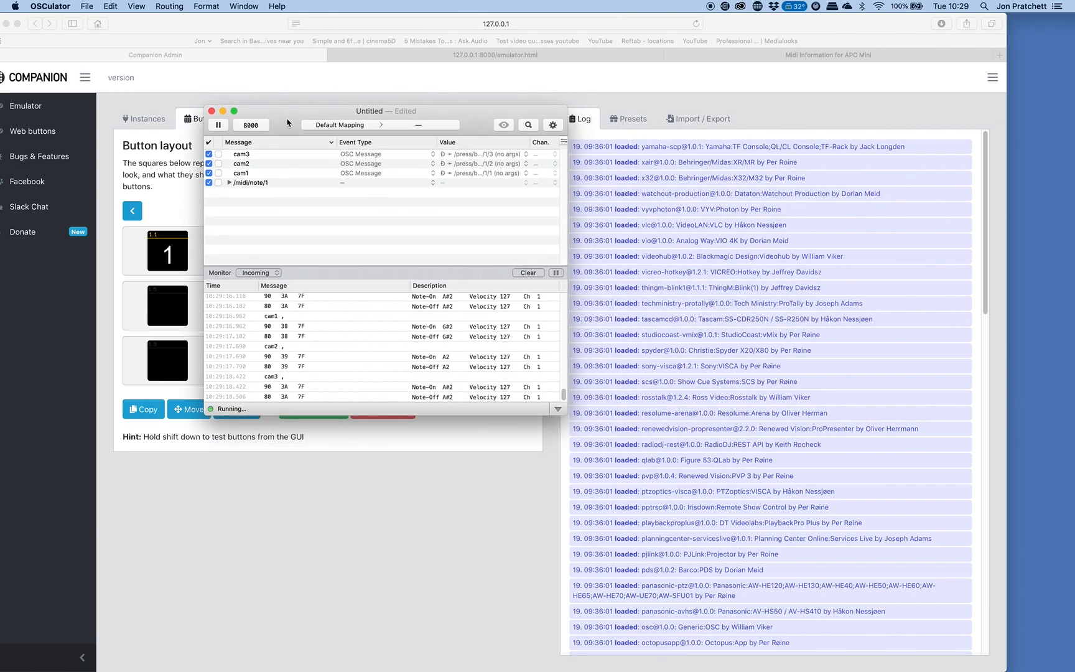